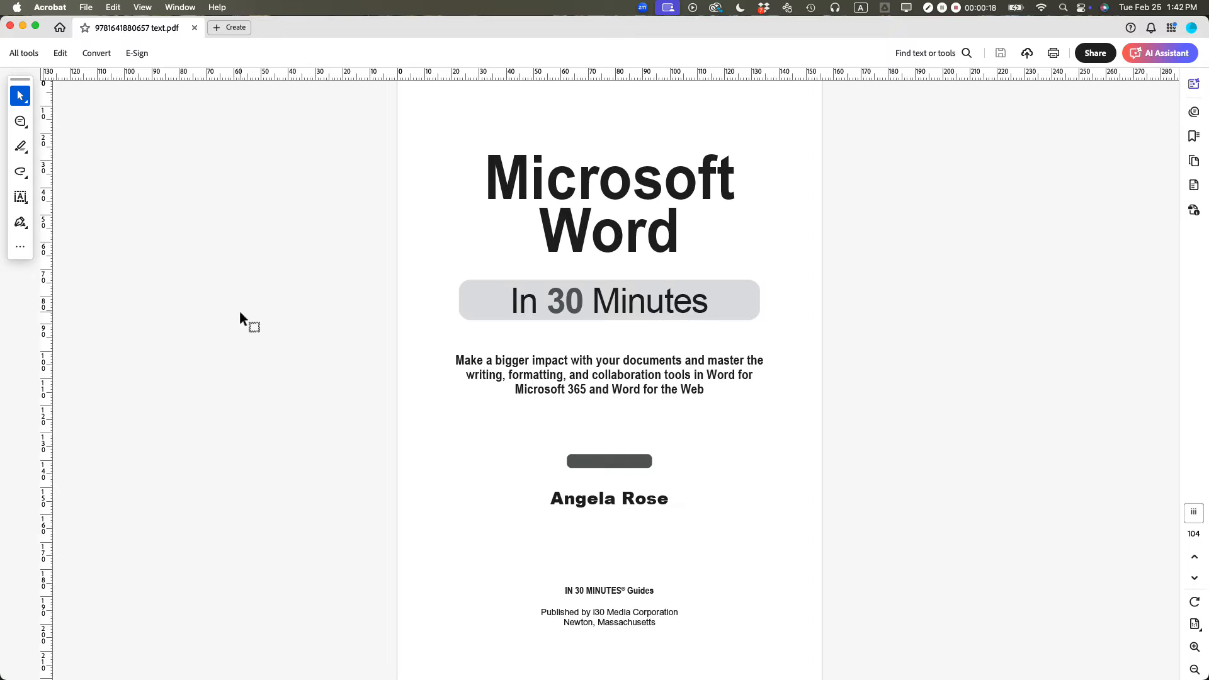
{"action": "left_click", "coordinate": [24, 54]}
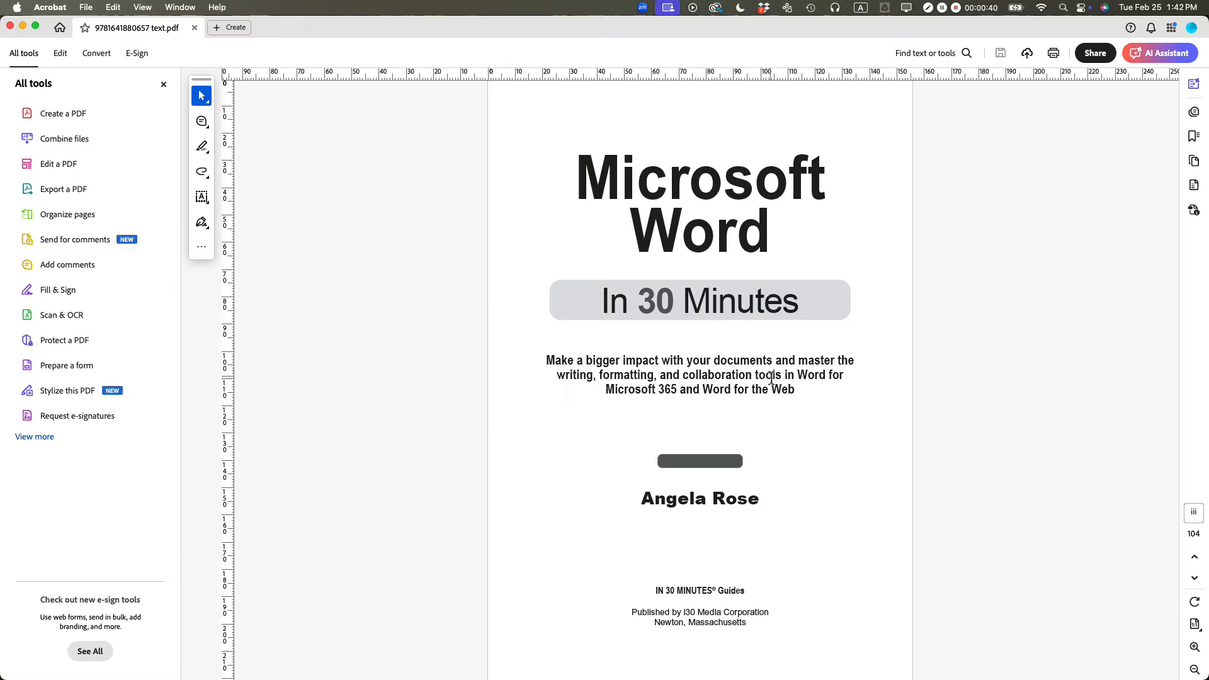
{"action": "triple_click", "coordinate": [680, 364]}
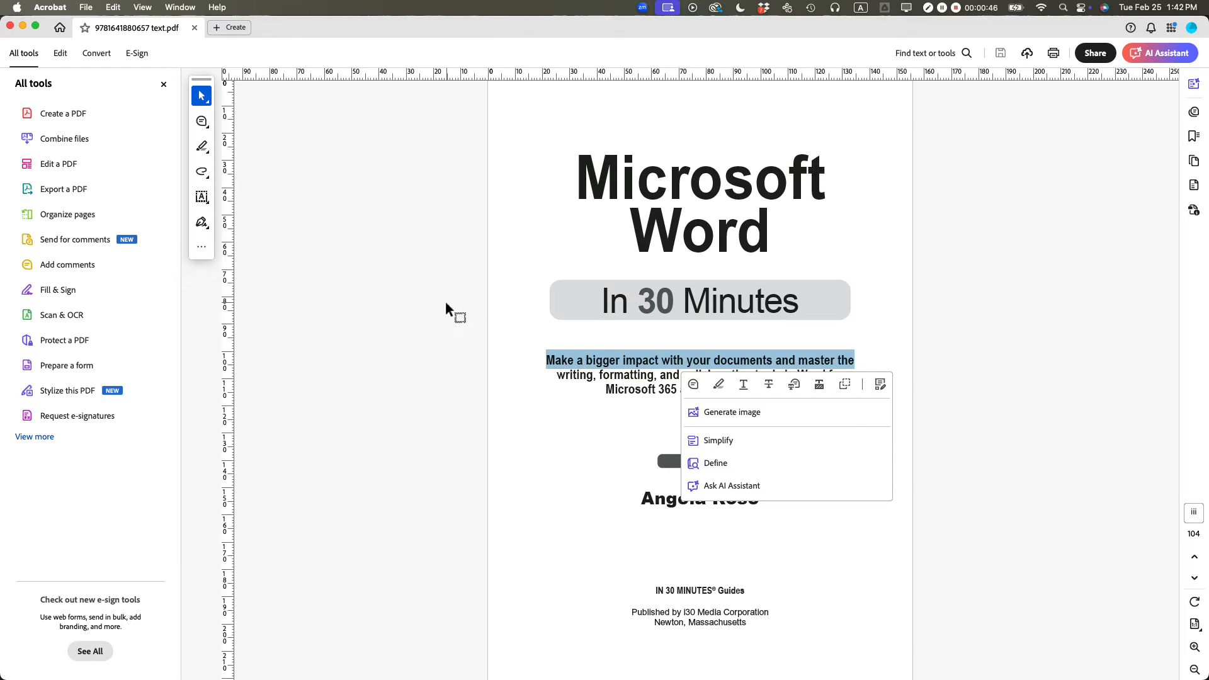
{"action": "key", "text": "Right"}
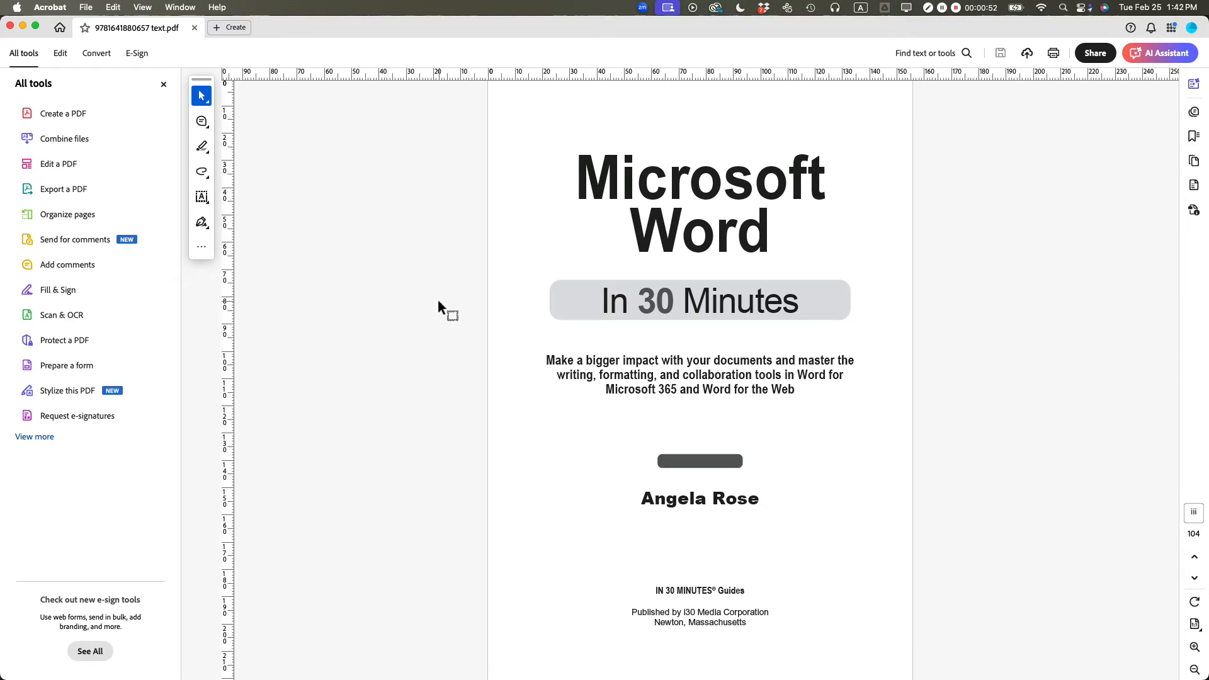
- Review the list of fonts used in the PDF in its document properties and close them without changes
{"action": "left_click", "coordinate": [87, 7]}
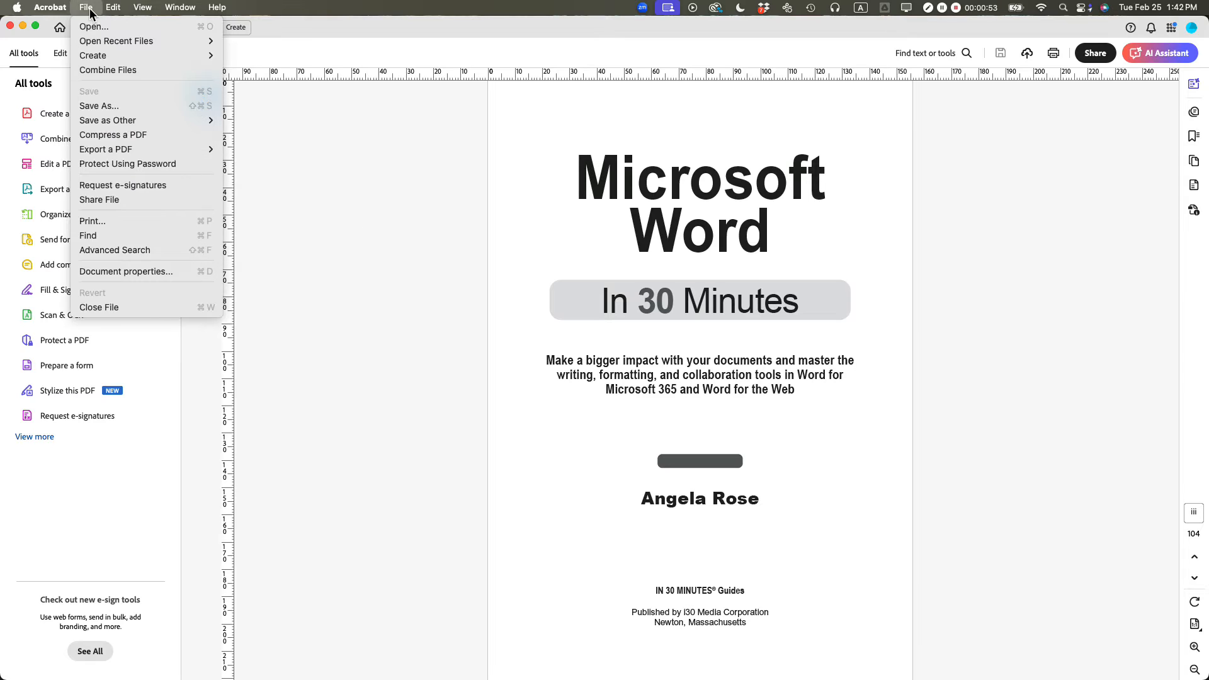
{"action": "left_click", "coordinate": [117, 273]}
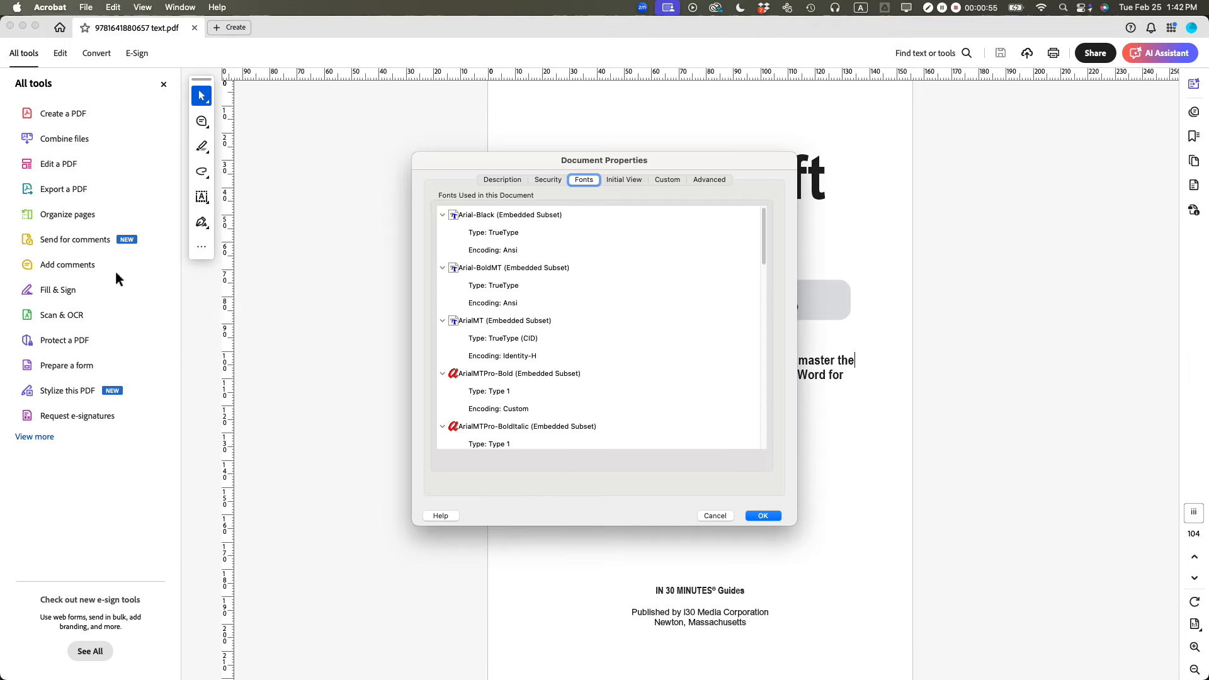
{"action": "left_click", "coordinate": [502, 179]}
{"action": "left_click", "coordinate": [549, 178]}
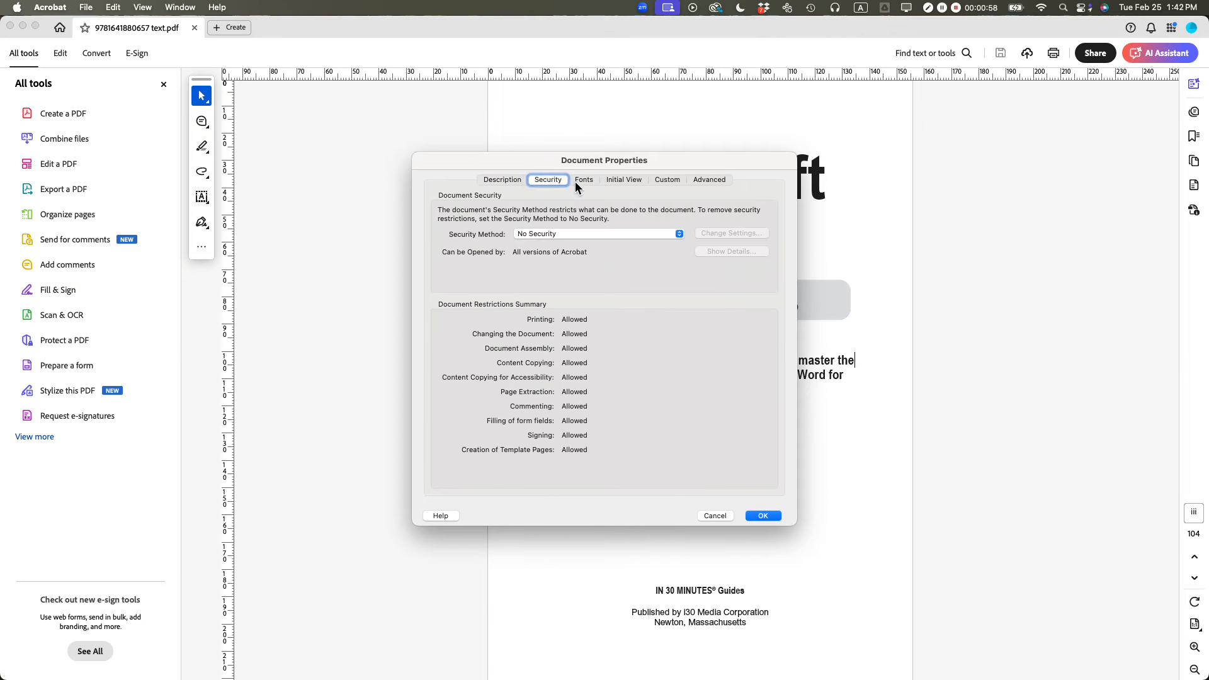
{"action": "left_click", "coordinate": [584, 181]}
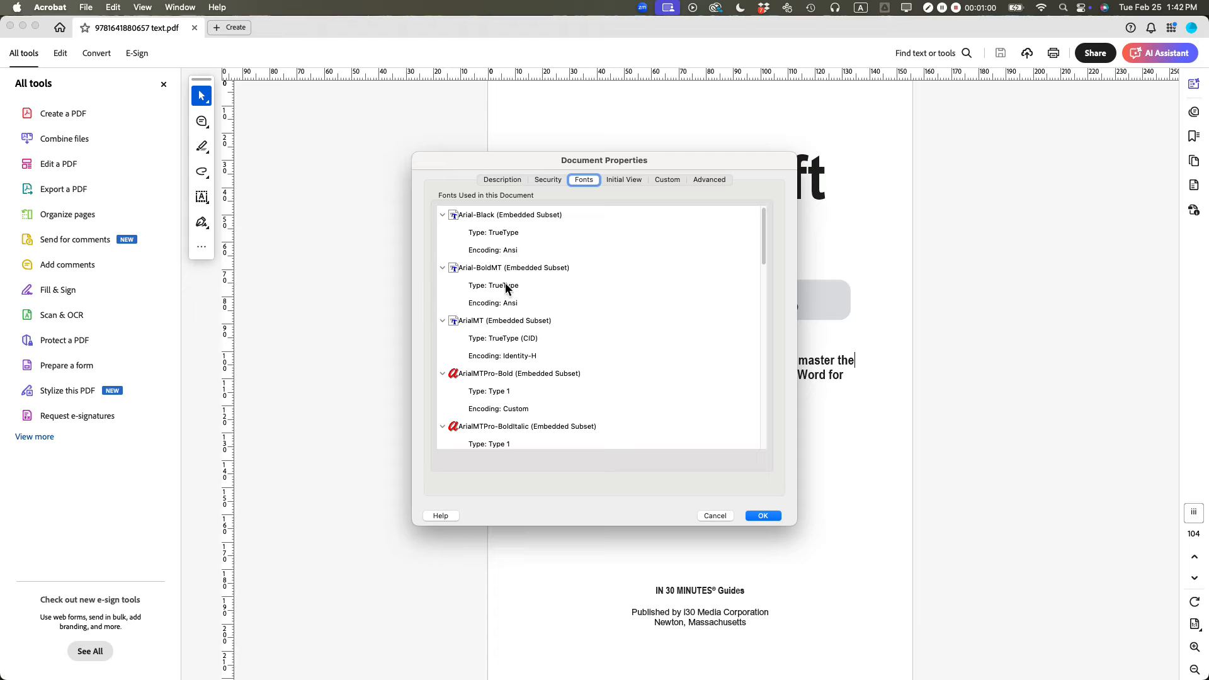
{"action": "left_click_drag", "start_coordinate": [765, 241], "coordinate": [754, 340]}
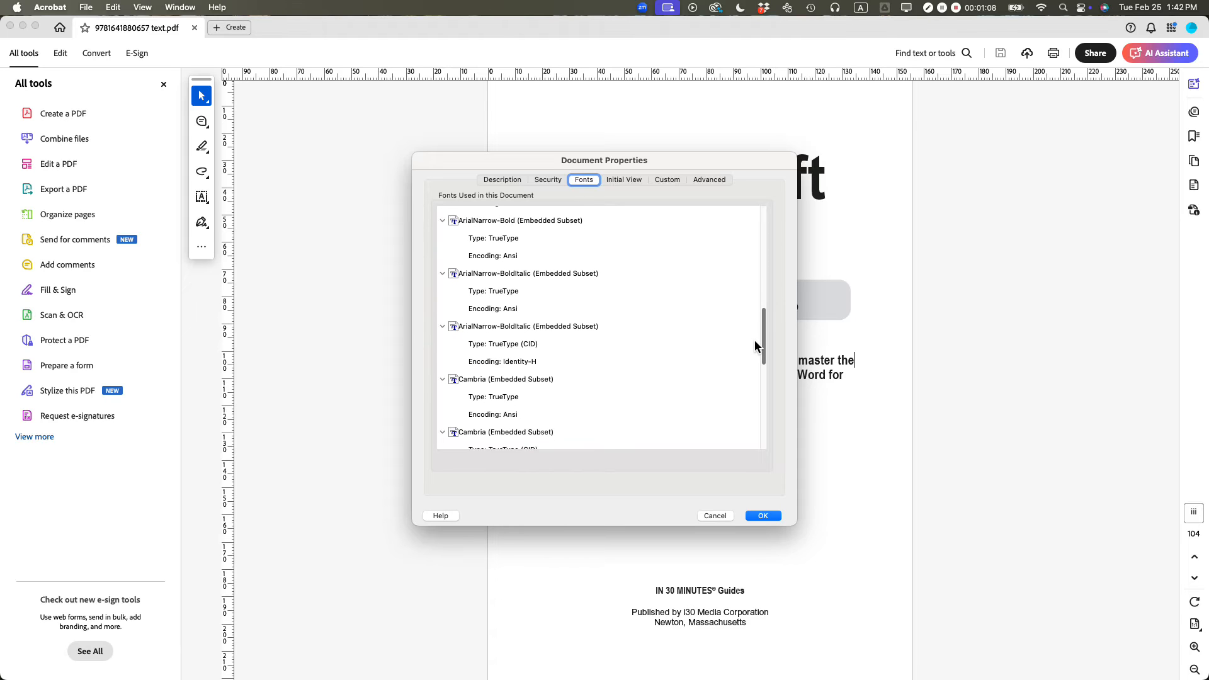
{"action": "scroll", "coordinate": [755, 341], "scroll_direction": "up", "scroll_amount": 1}
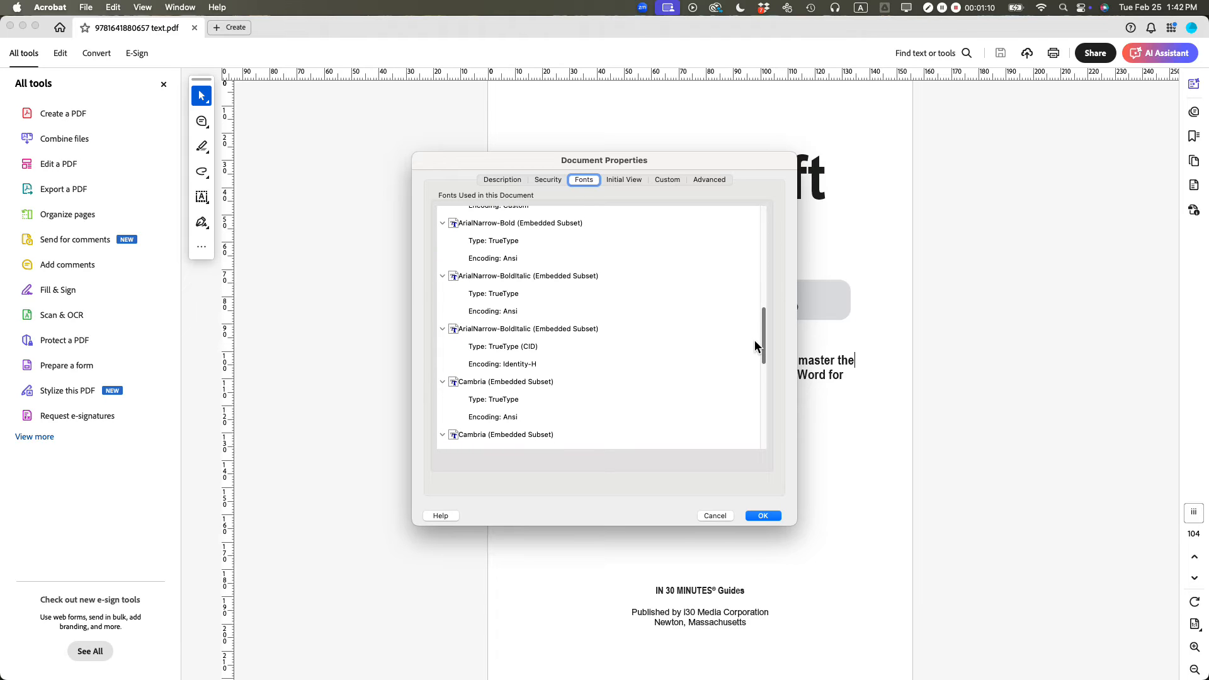
{"action": "scroll", "coordinate": [755, 341], "scroll_direction": "up", "scroll_amount": 3}
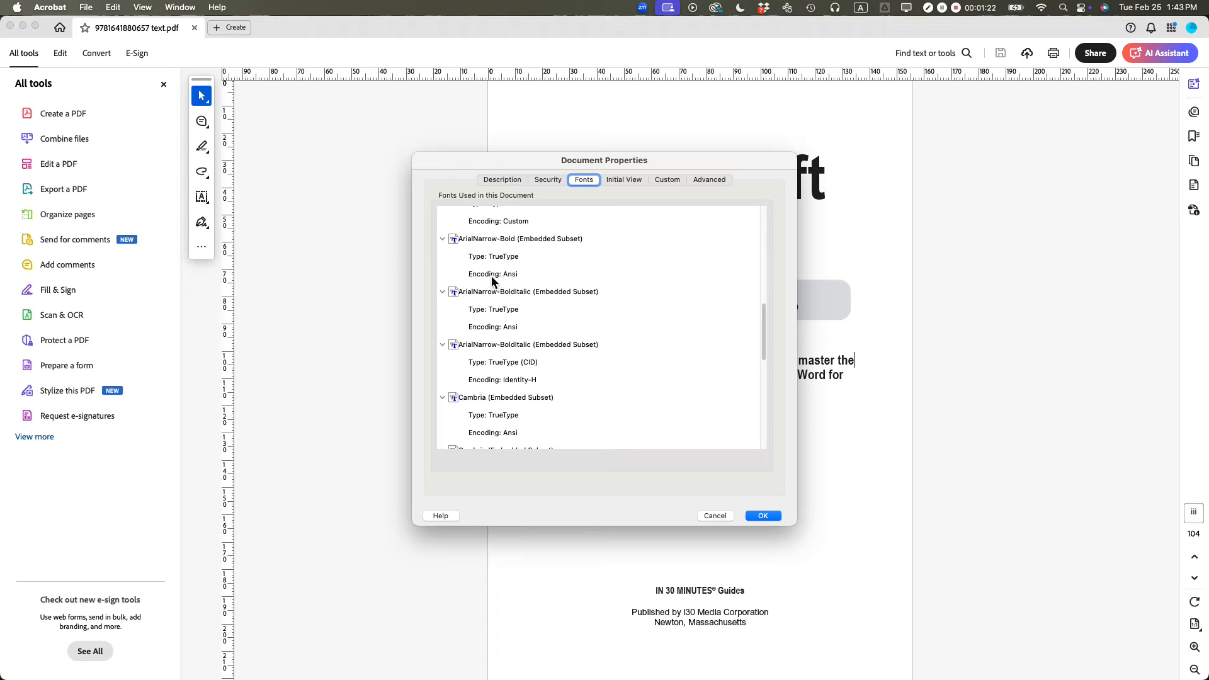
{"action": "scroll", "coordinate": [642, 294], "scroll_direction": "down", "scroll_amount": 5}
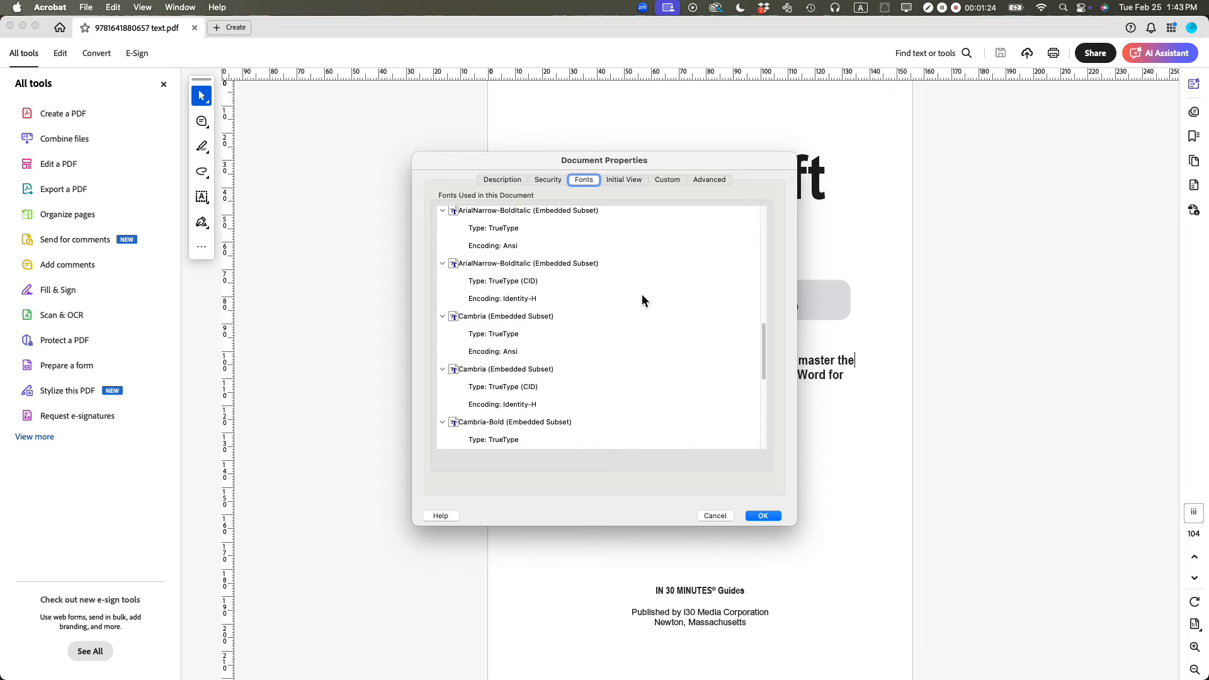
{"action": "scroll", "coordinate": [641, 291], "scroll_direction": "up", "scroll_amount": 10}
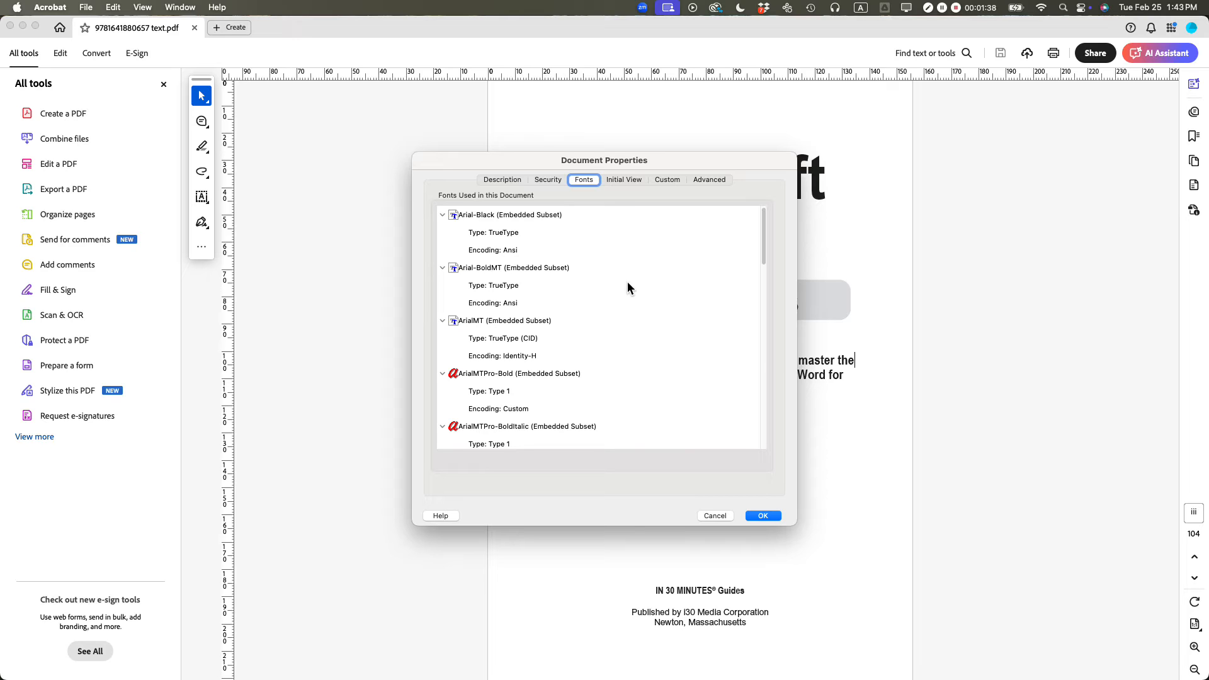
{"action": "left_click", "coordinate": [716, 516]}
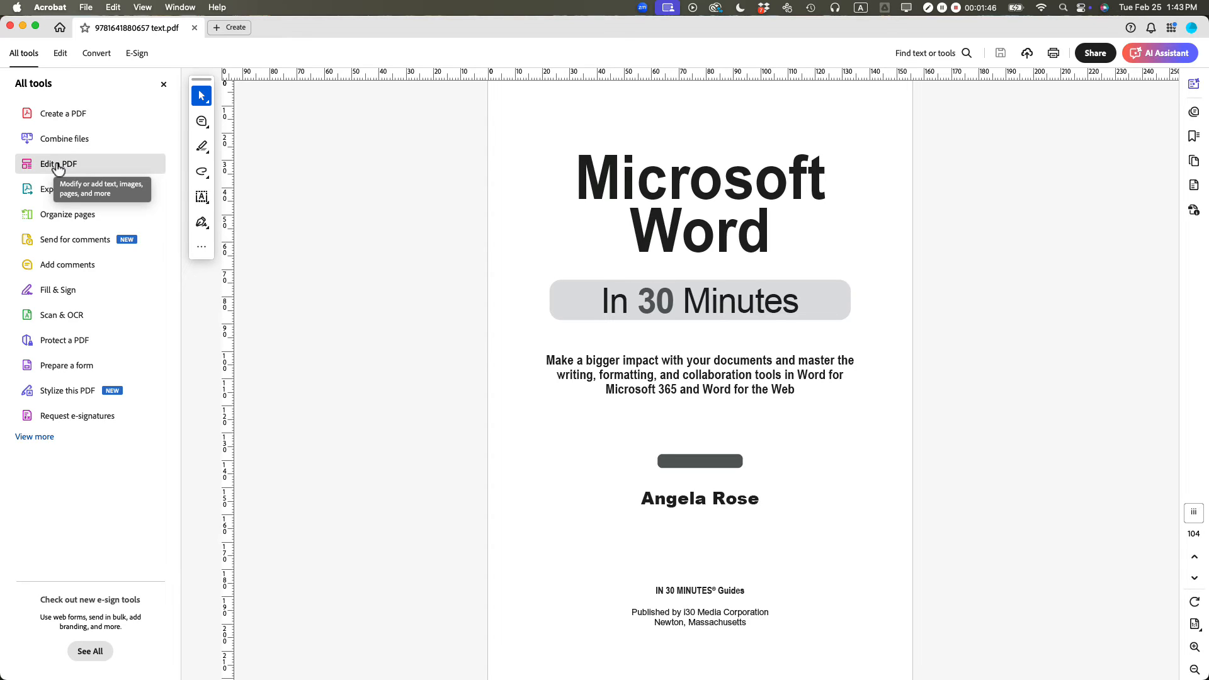
- Switch the PDF to editing mode so its text can be changed
{"action": "left_click", "coordinate": [164, 84]}
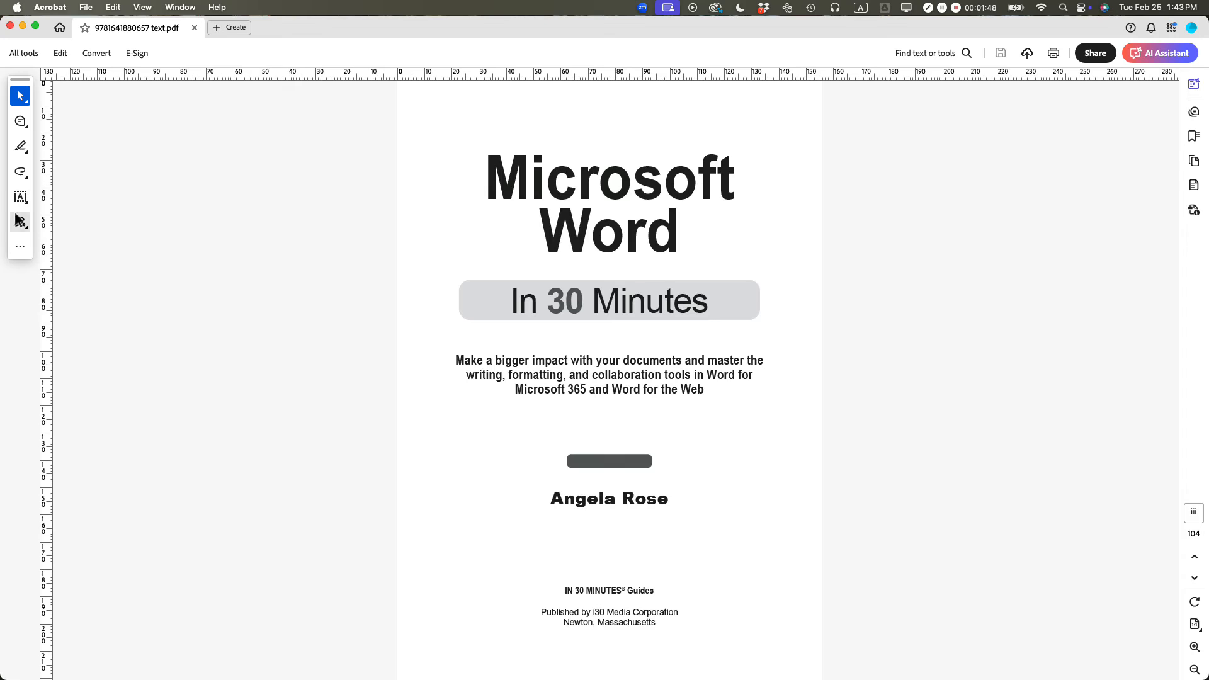
{"action": "left_click", "coordinate": [25, 53]}
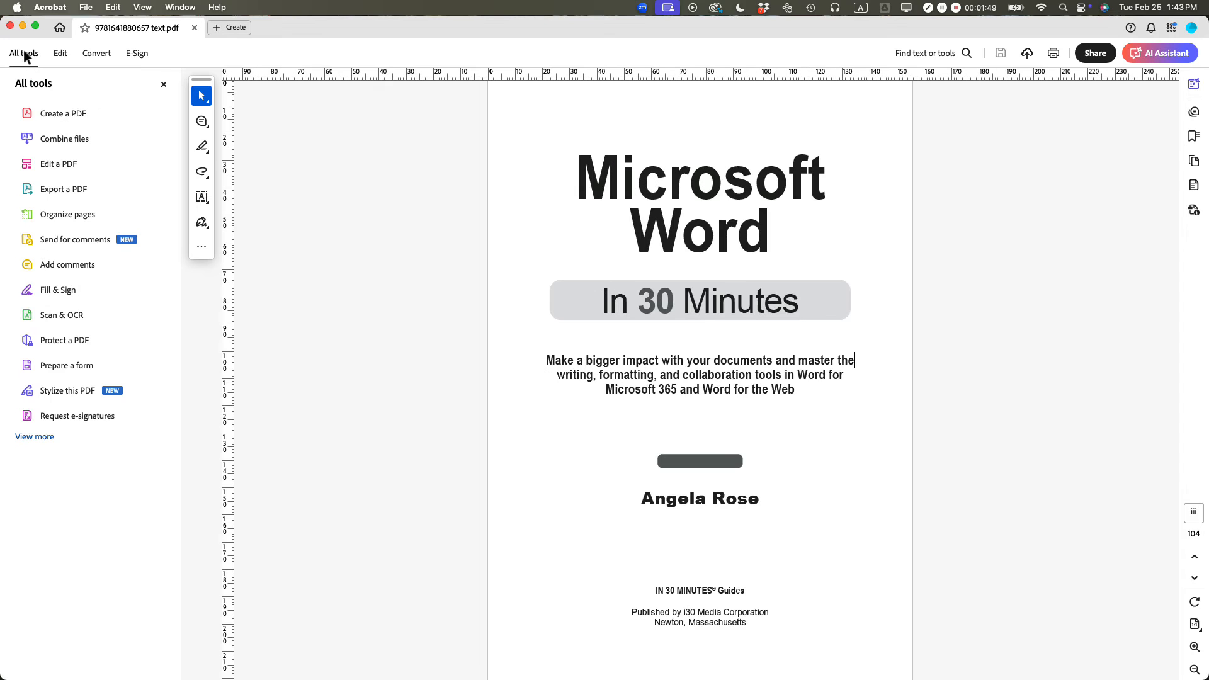
{"action": "left_click", "coordinate": [57, 165]}
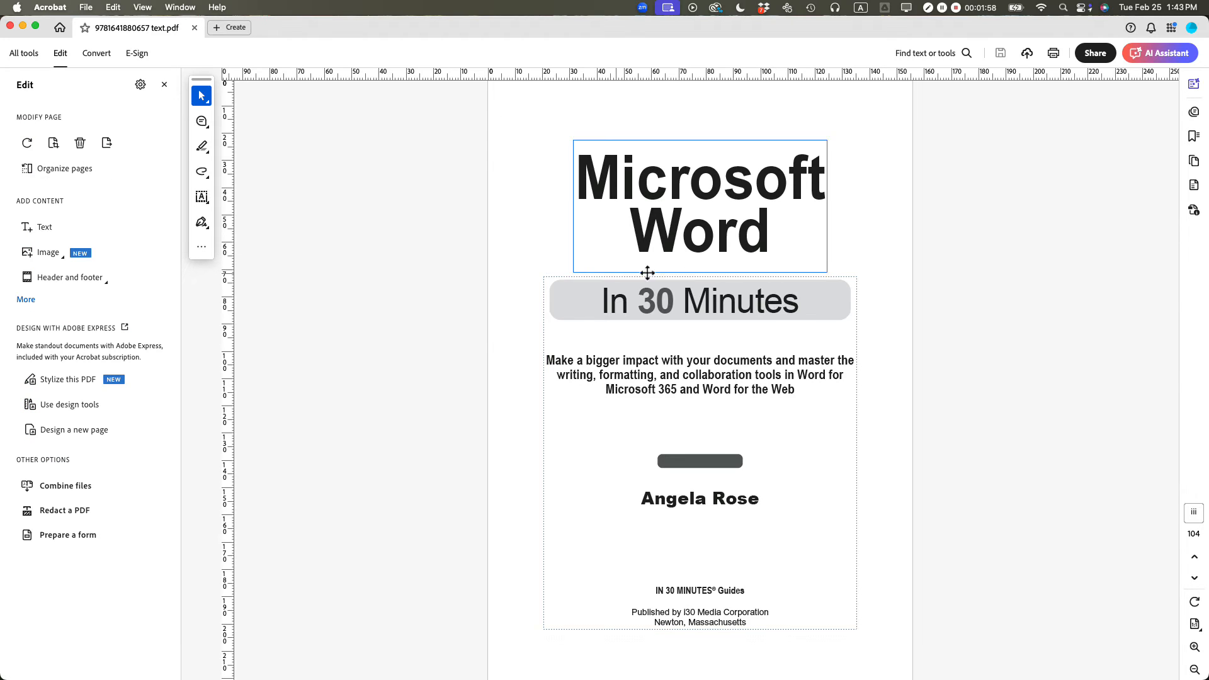
- Format the subtitle paragraph beginning "Make a bigger impact" in Arial Bold Italic at size 12
{"action": "triple_click", "coordinate": [679, 370]}
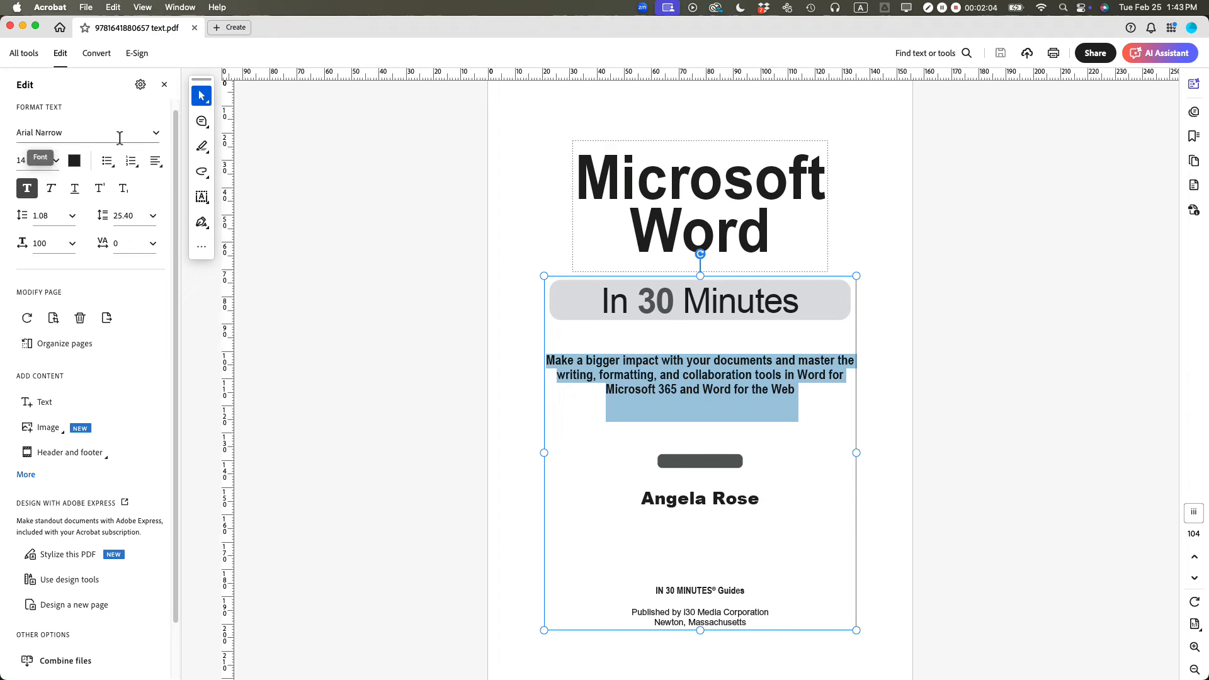
{"action": "left_click", "coordinate": [156, 135]}
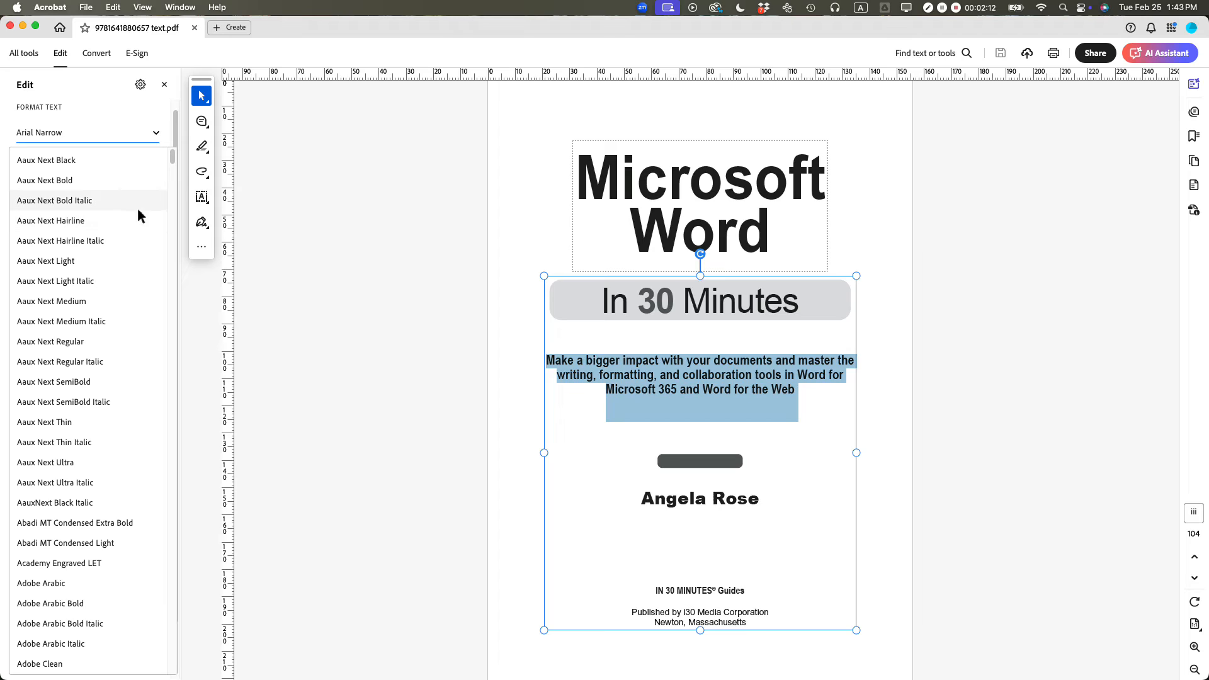
{"action": "scroll", "coordinate": [138, 208], "scroll_direction": "down", "scroll_amount": 4}
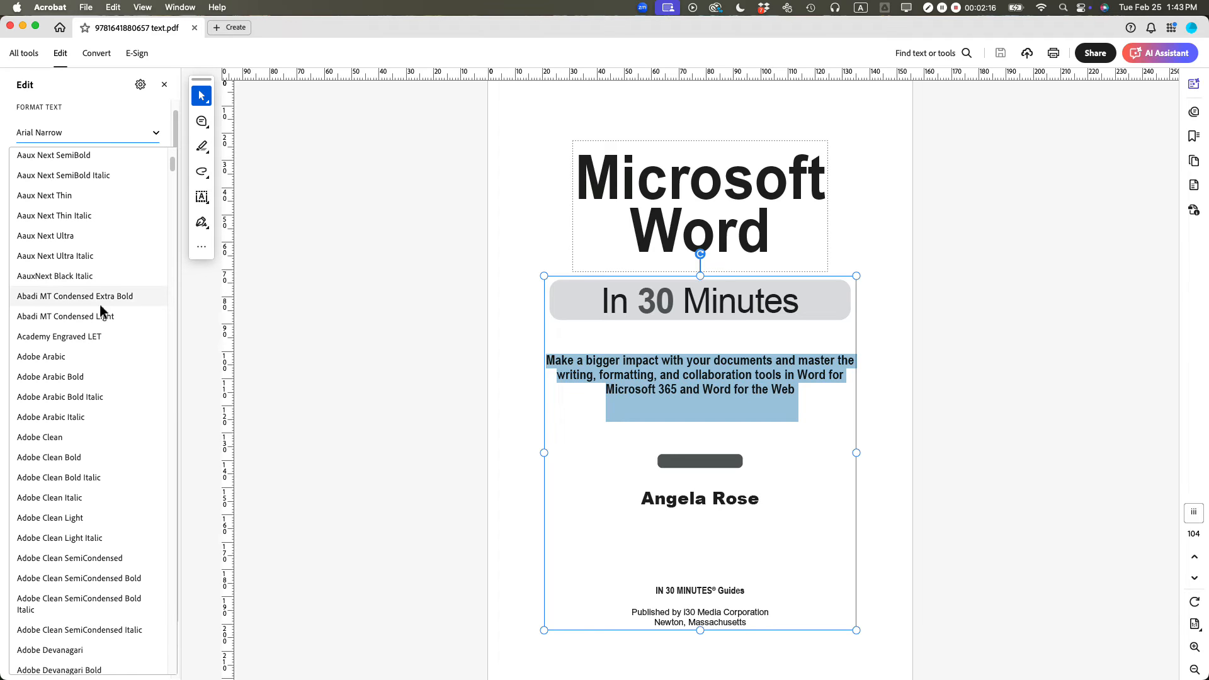
{"action": "scroll", "coordinate": [101, 312], "scroll_direction": "down", "scroll_amount": 2}
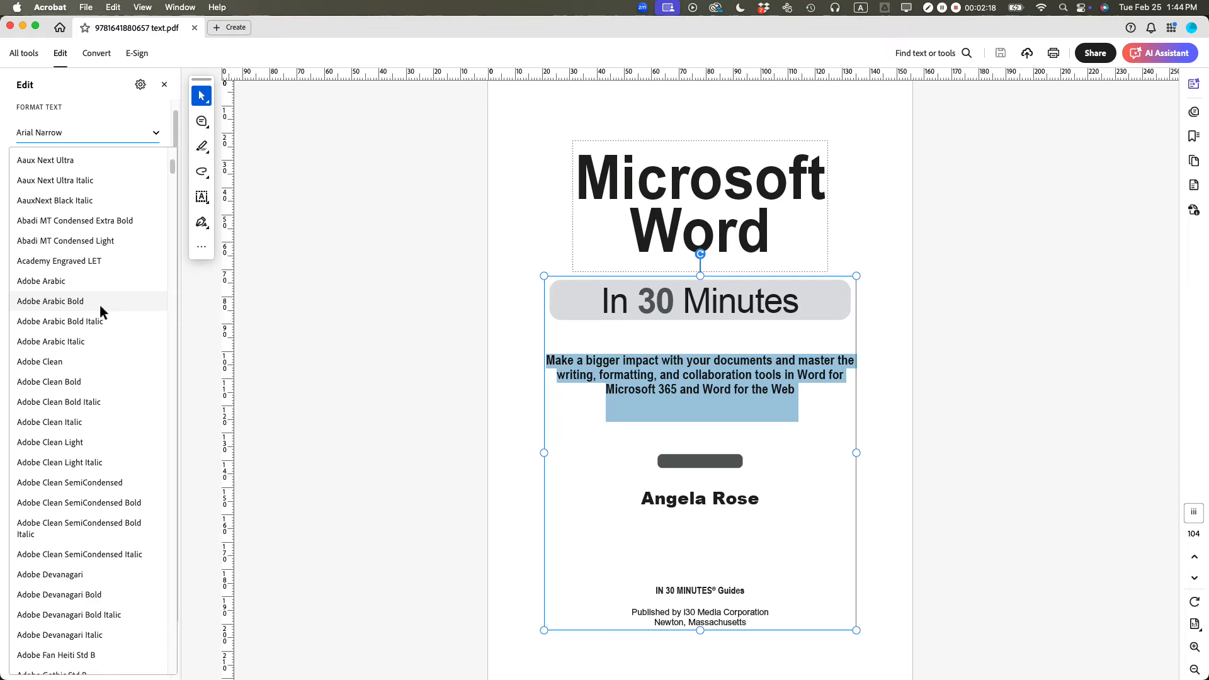
{"action": "scroll", "coordinate": [100, 311], "scroll_direction": "down", "scroll_amount": 2}
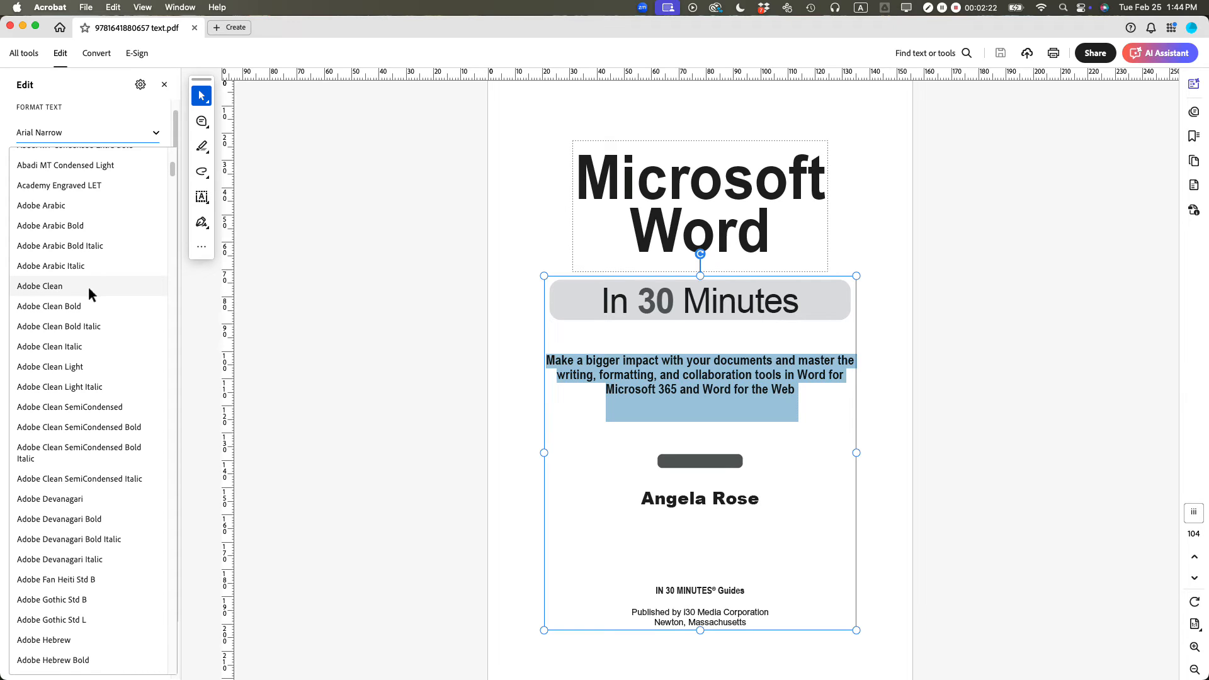
{"action": "scroll", "coordinate": [89, 286], "scroll_direction": "down", "scroll_amount": 15}
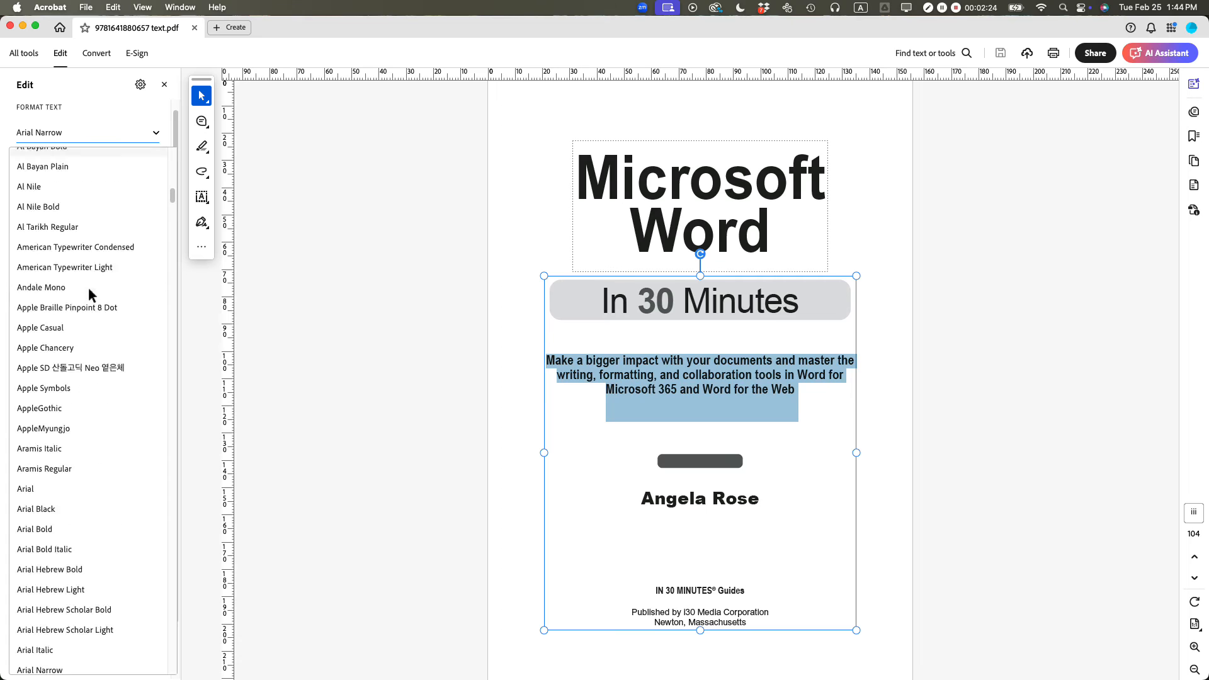
{"action": "scroll", "coordinate": [89, 287], "scroll_direction": "up", "scroll_amount": 5}
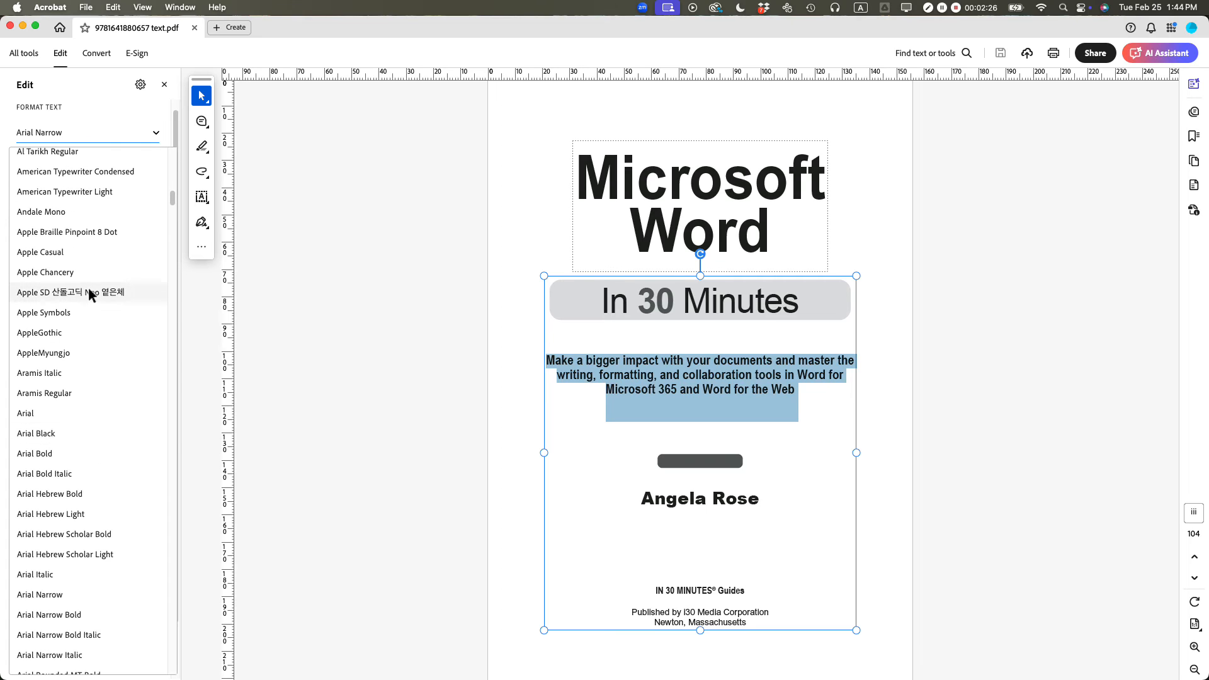
{"action": "left_click", "coordinate": [42, 475]}
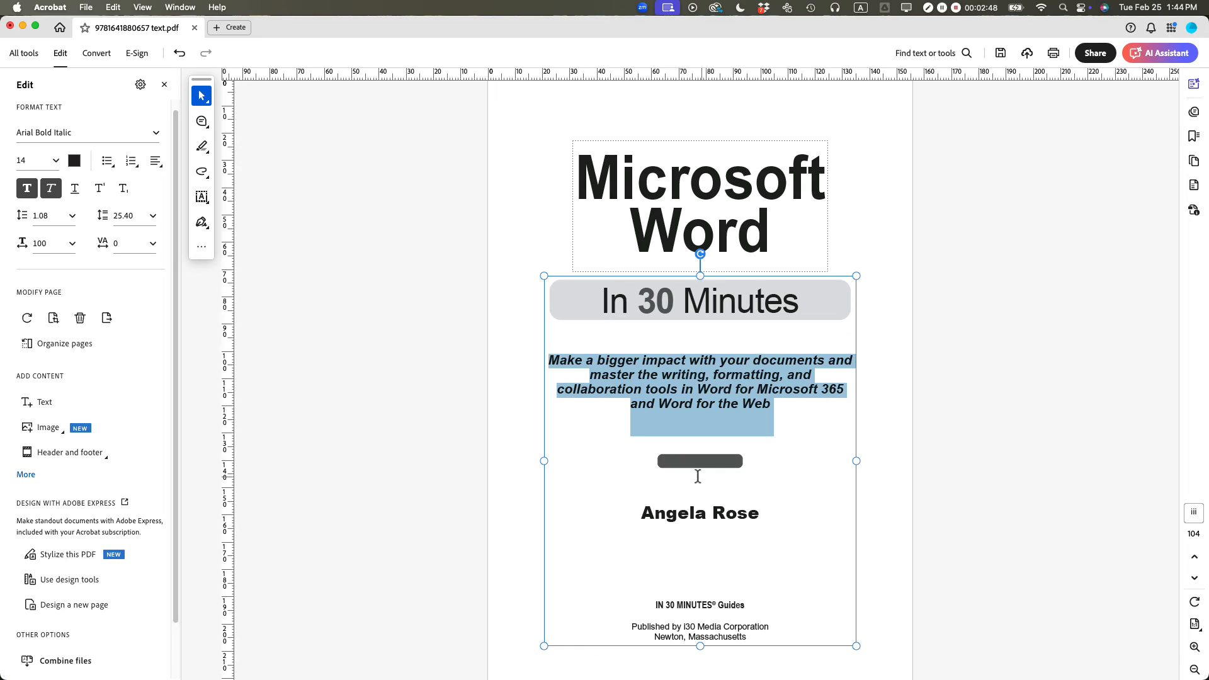
{"action": "left_click", "coordinate": [56, 160]}
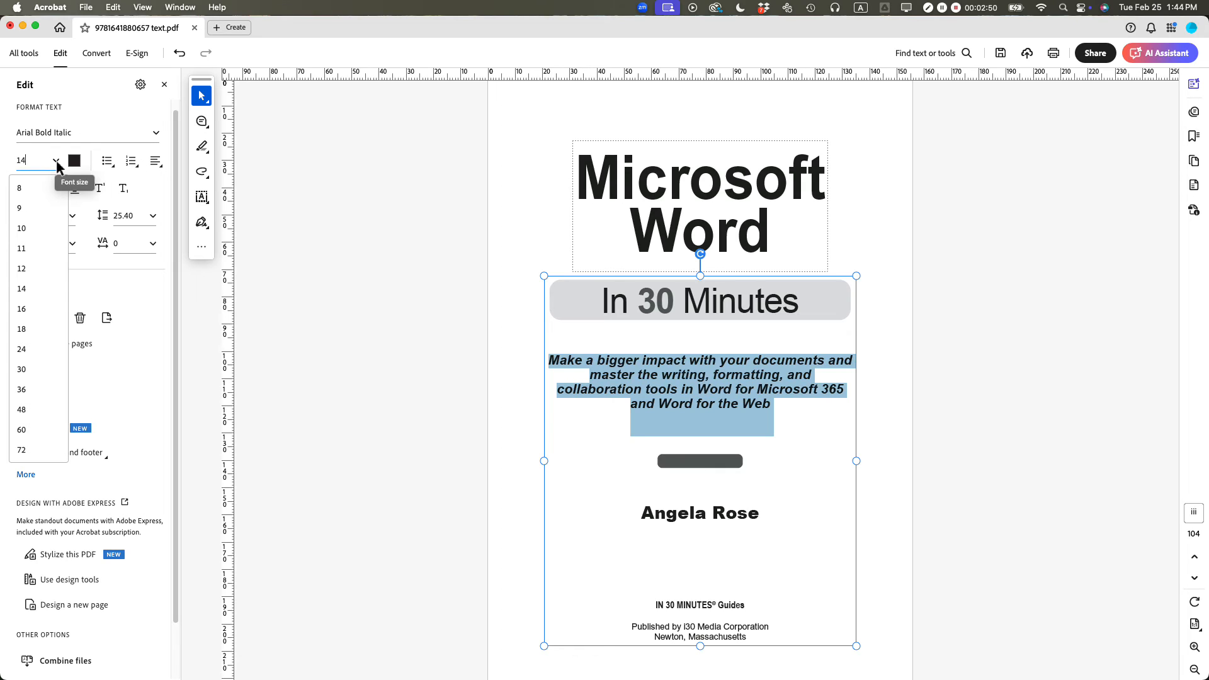
{"action": "left_click", "coordinate": [27, 268]}
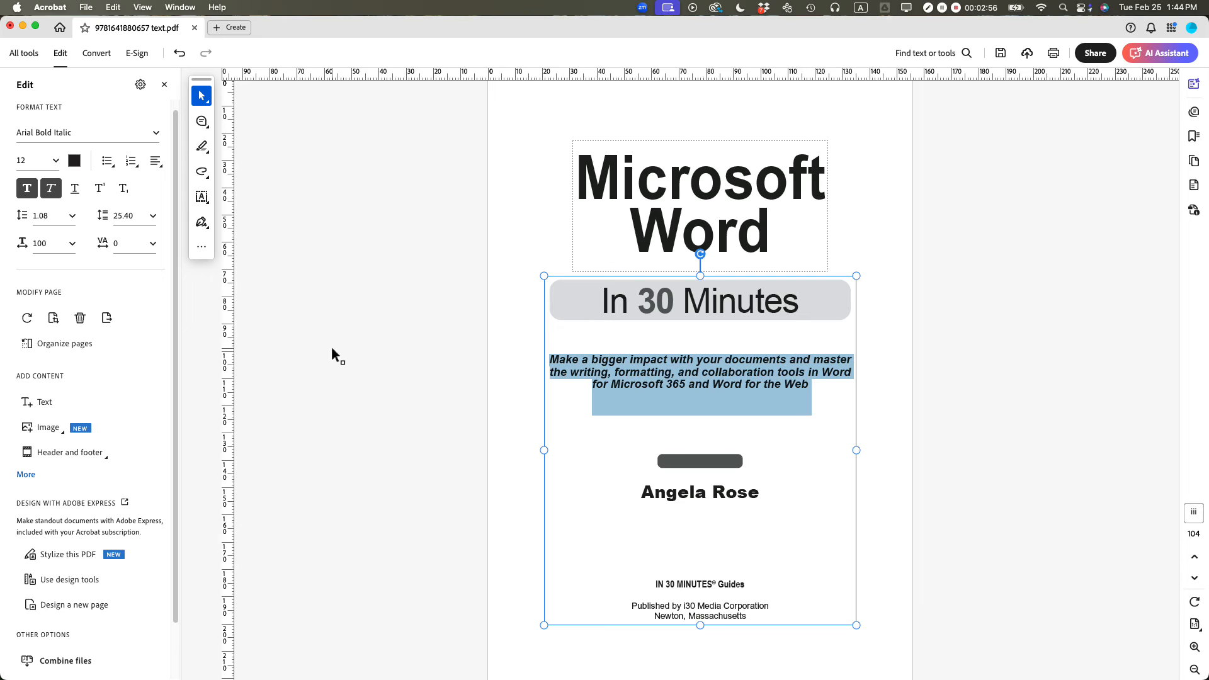
- Change the subtitle paragraph's font to Lato Bold and save the PDF
{"action": "left_click", "coordinate": [151, 133]}
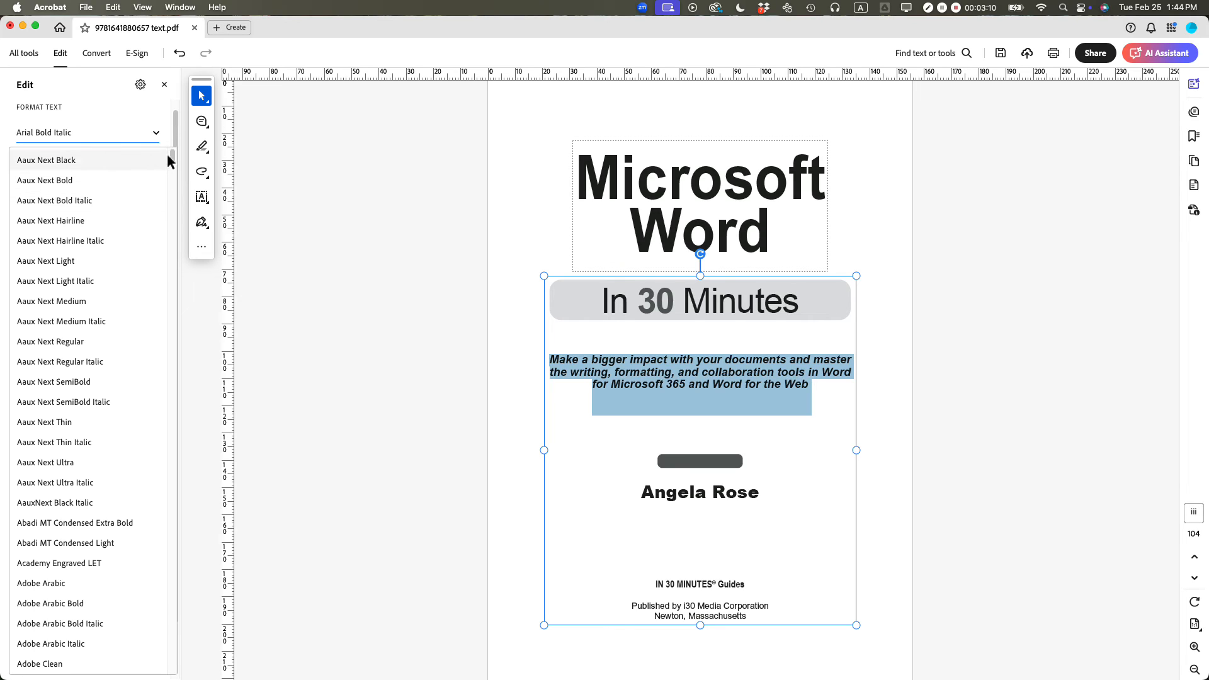
{"action": "left_click_drag", "start_coordinate": [169, 154], "coordinate": [161, 374]}
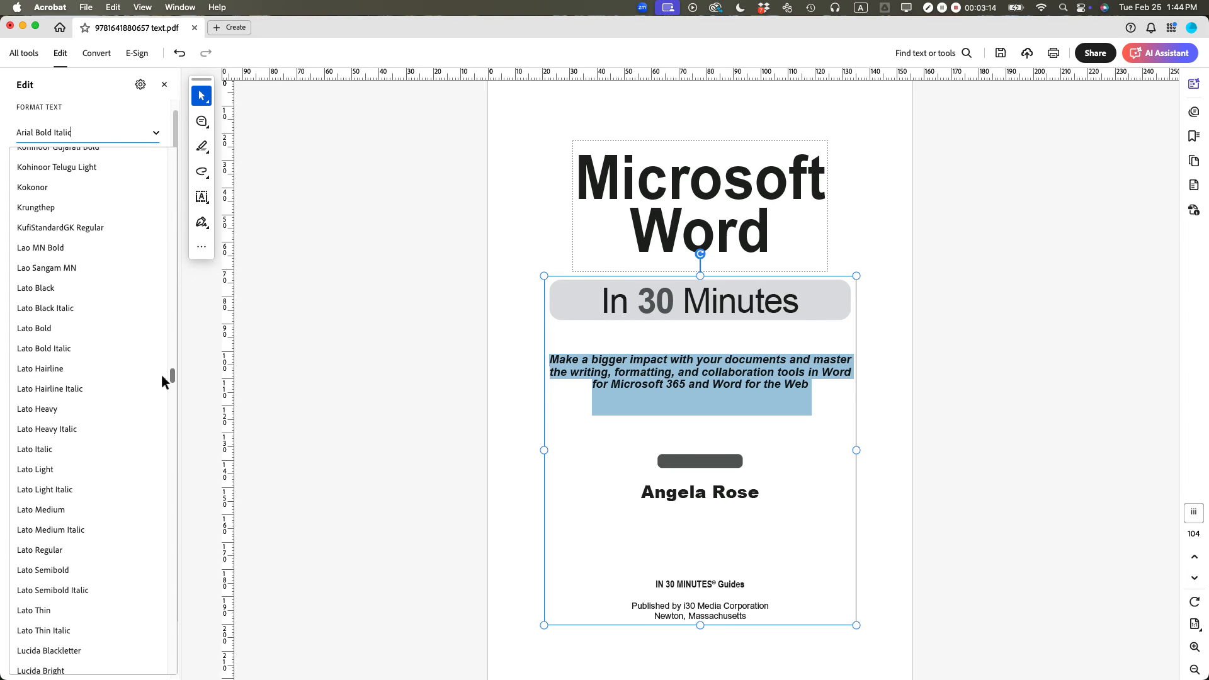
{"action": "left_click", "coordinate": [34, 330]}
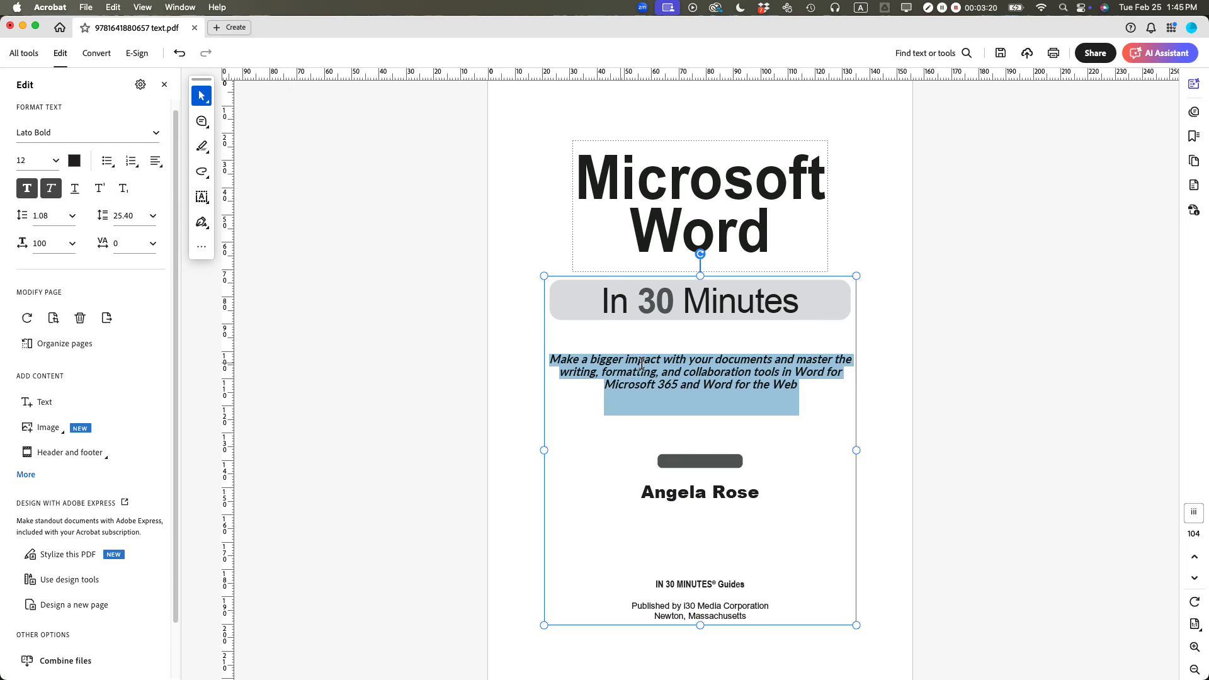
{"action": "left_click", "coordinate": [393, 265]}
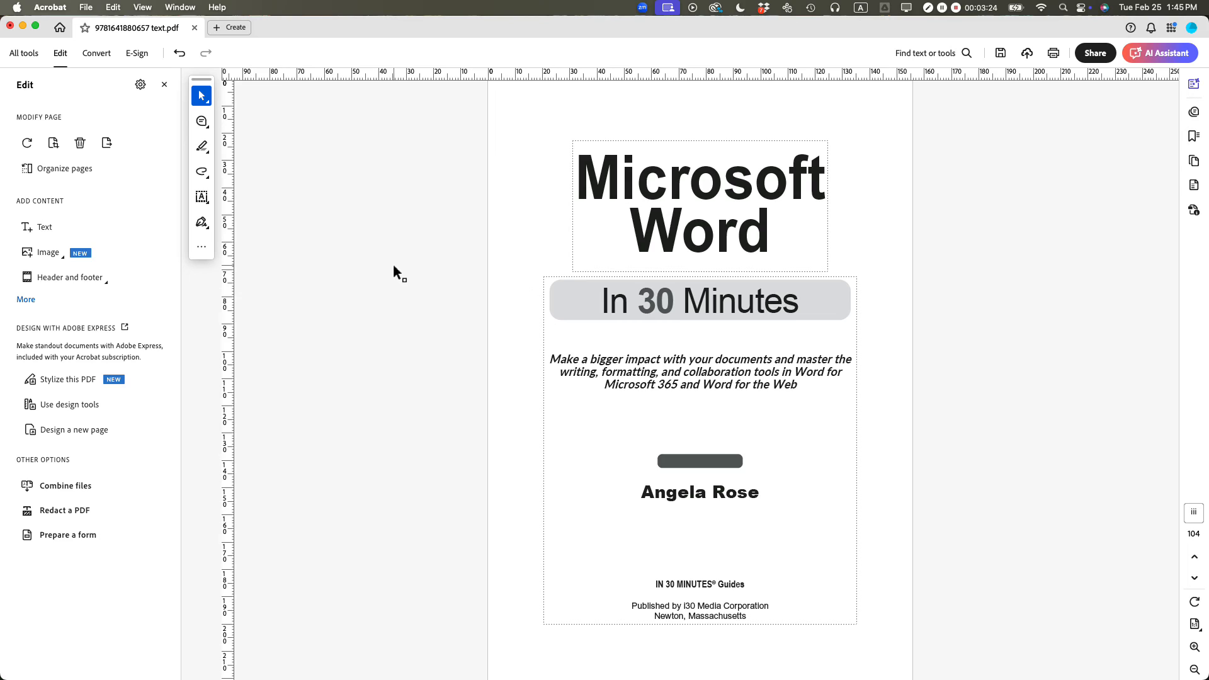
{"action": "key", "text": "super+s"}
- Check the document properties' font list for Lato-Bold and close the PDF
{"action": "left_click", "coordinate": [86, 8]}
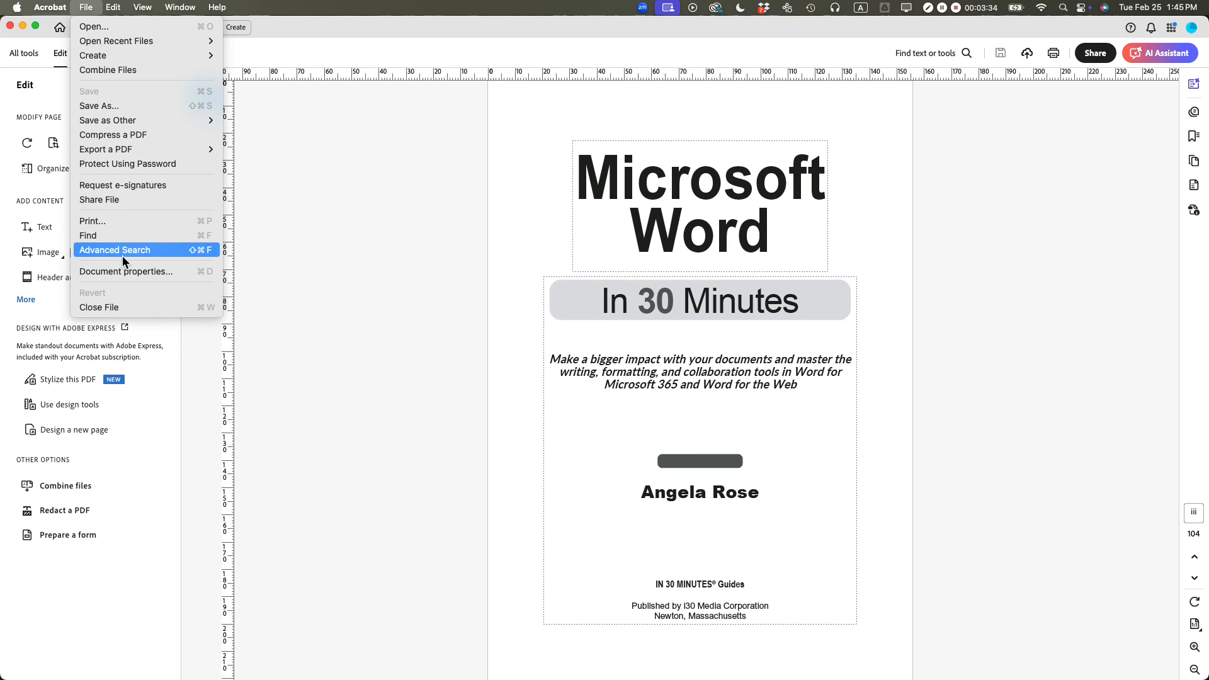
{"action": "left_click", "coordinate": [124, 272]}
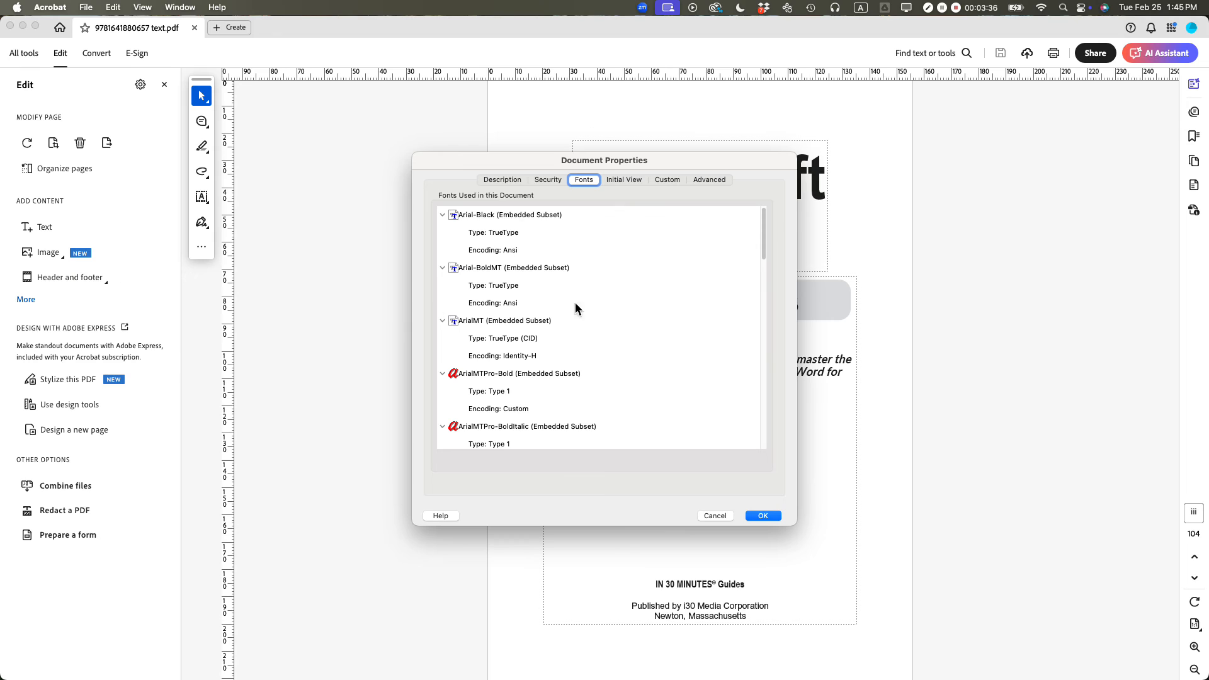
{"action": "left_click_drag", "start_coordinate": [767, 238], "coordinate": [750, 418]}
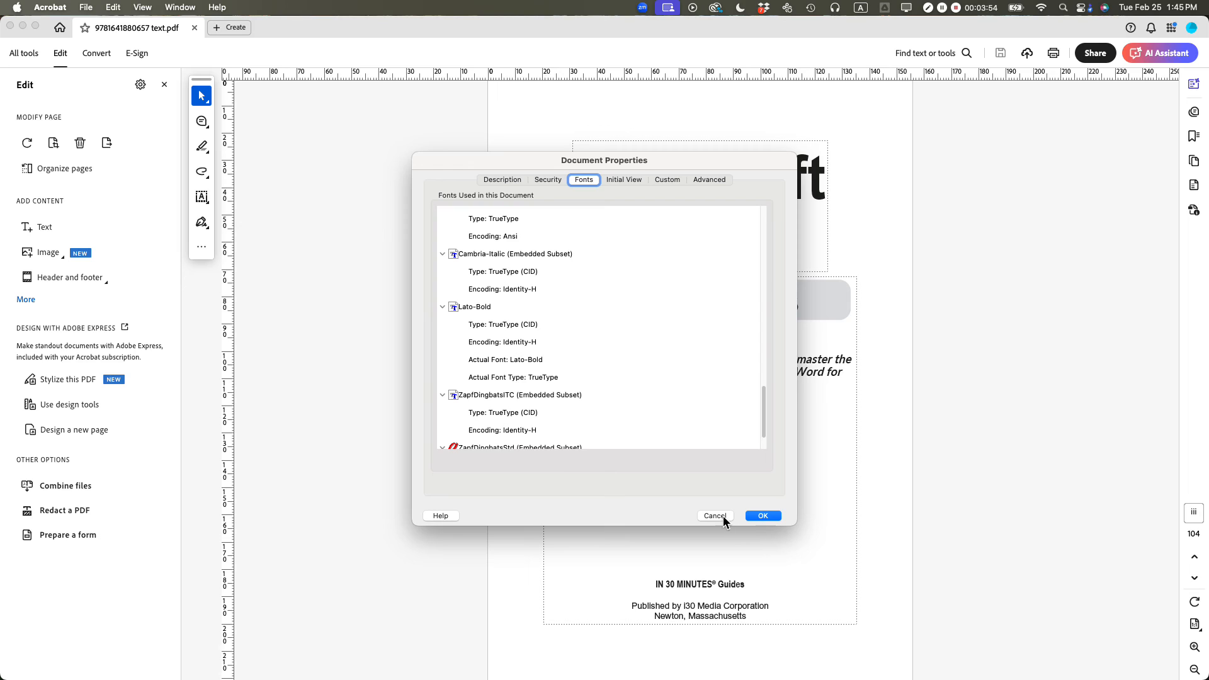
{"action": "left_click", "coordinate": [764, 515]}
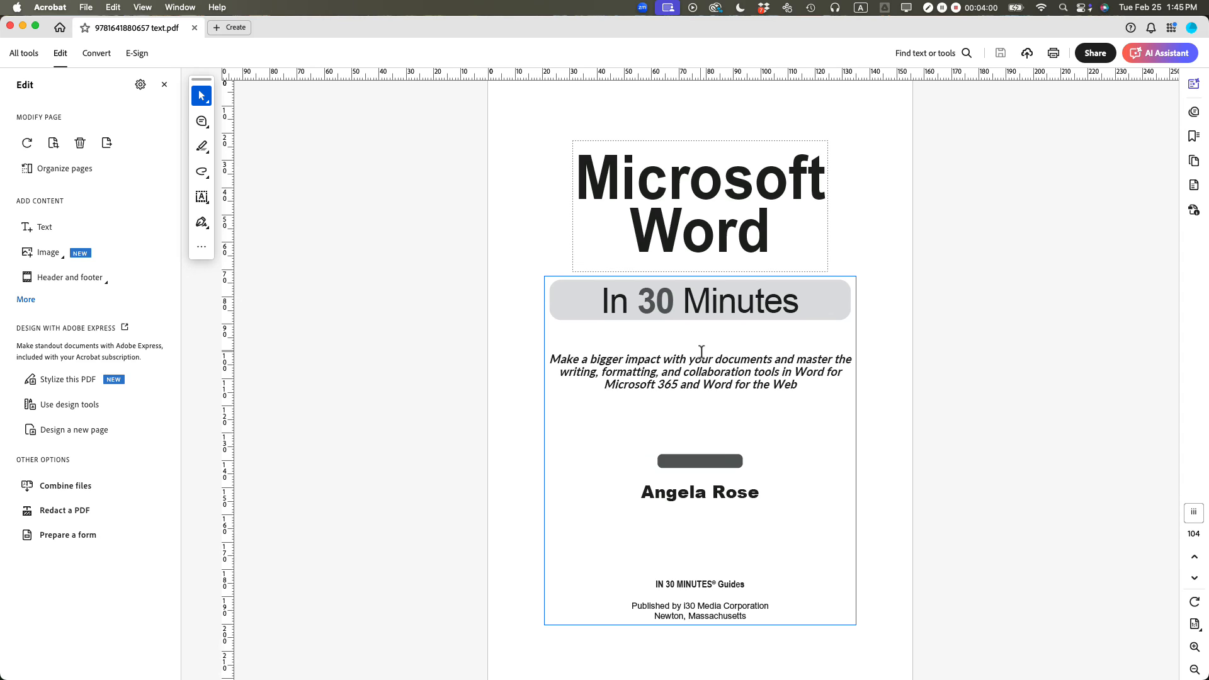
{"action": "key", "text": "super+w"}
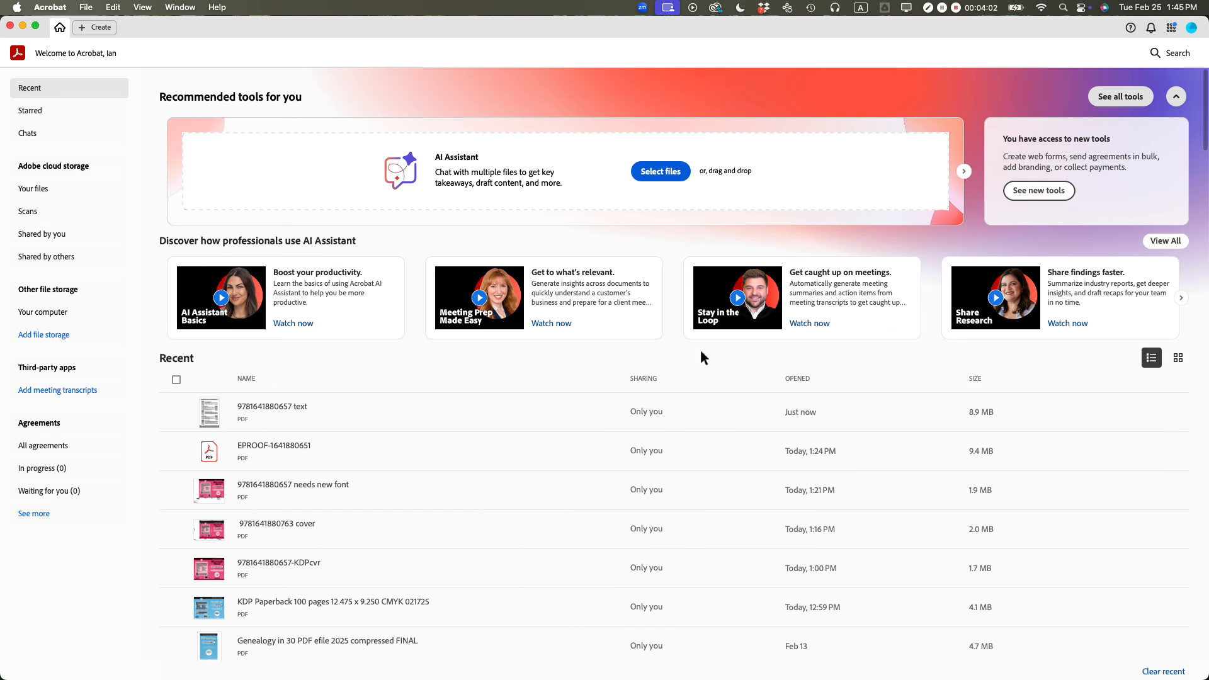
{"action": "left_click", "coordinate": [281, 412]}
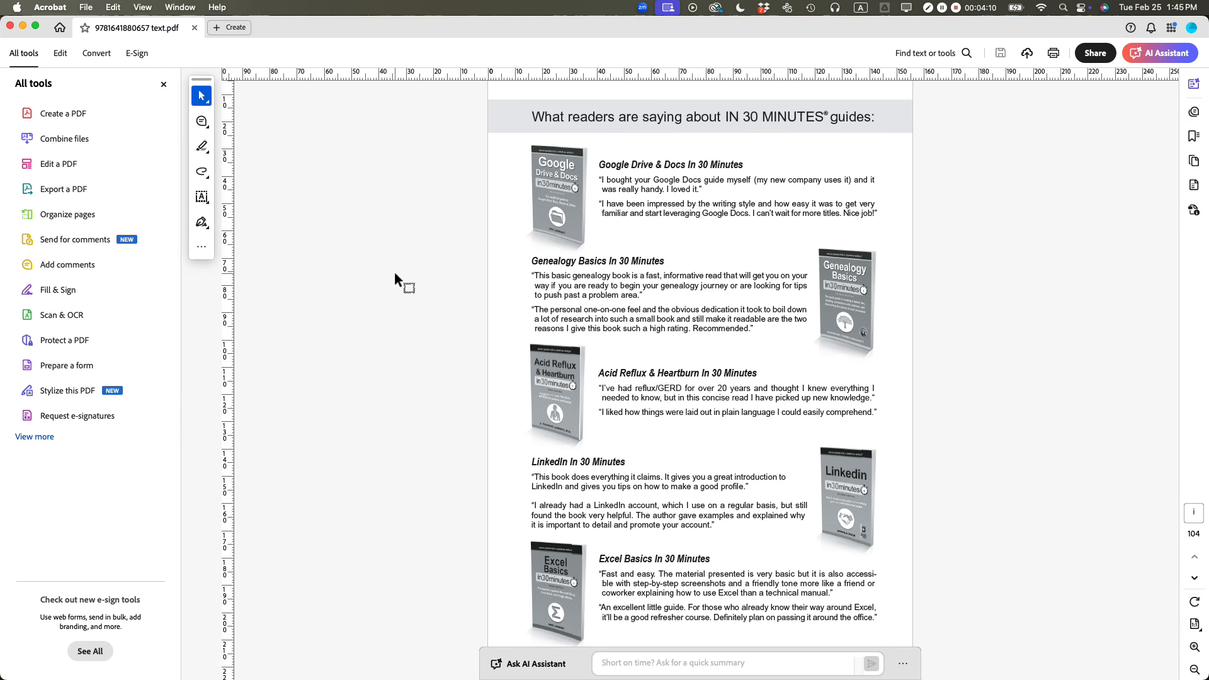
{"action": "left_click", "coordinate": [86, 7]}
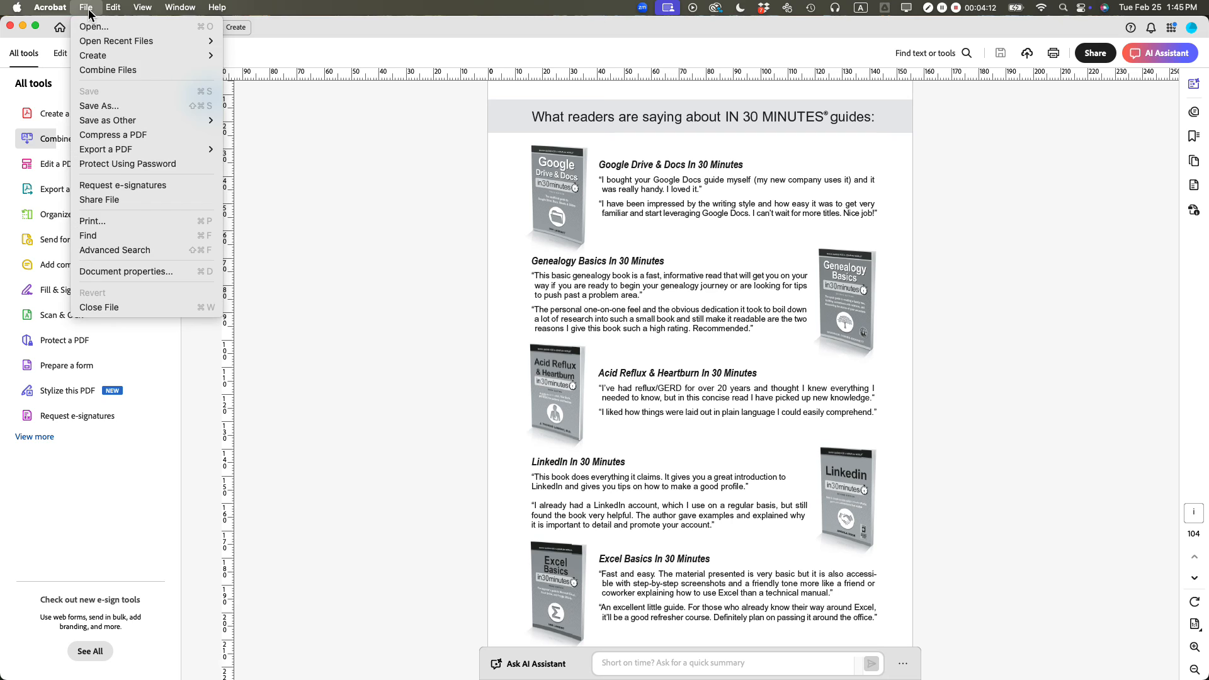
{"action": "left_click", "coordinate": [128, 273]}
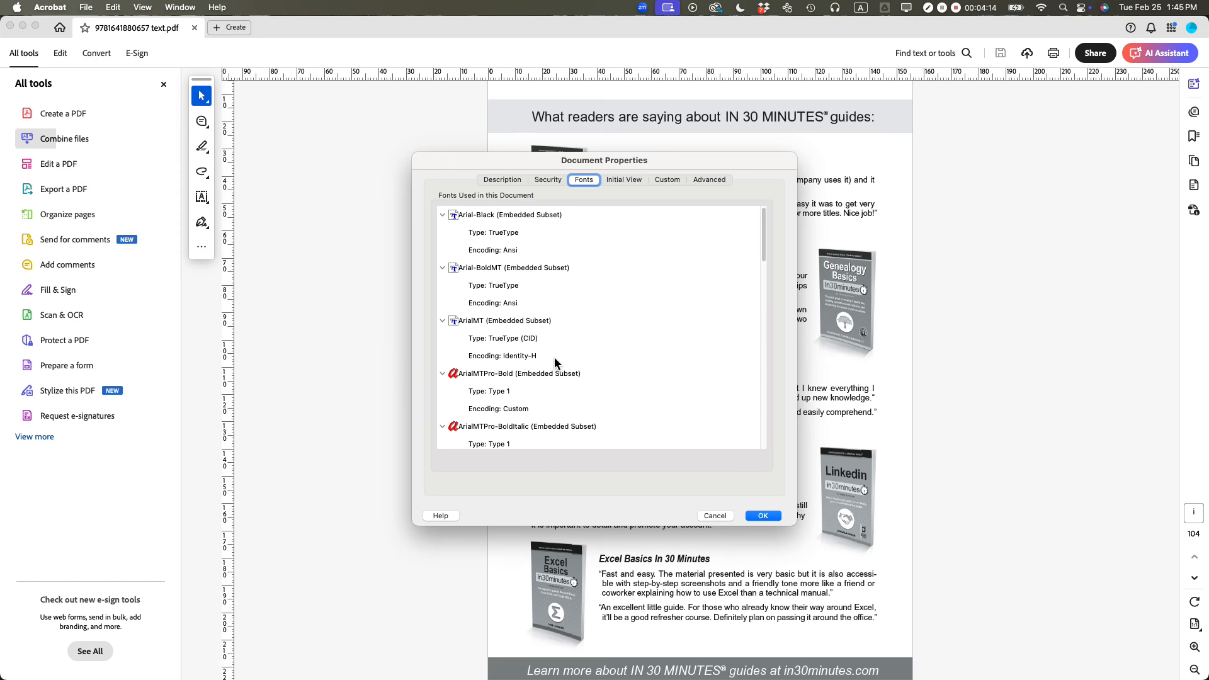
{"action": "left_click_drag", "start_coordinate": [764, 227], "coordinate": [753, 413]}
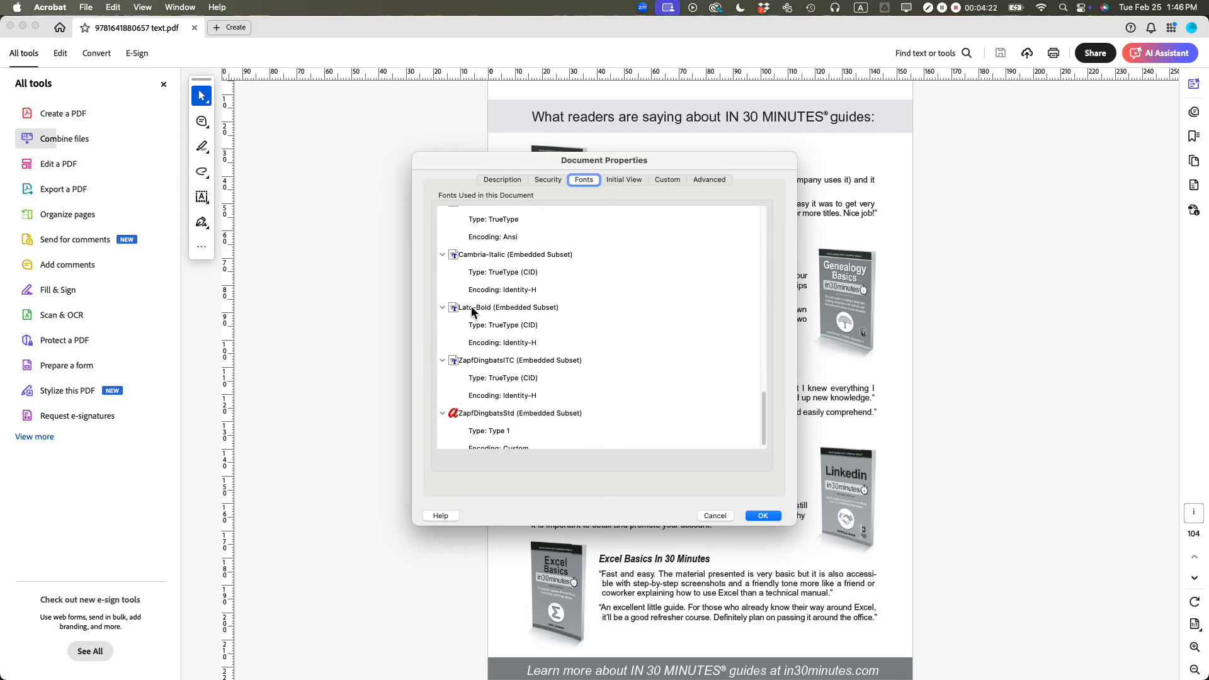
{"action": "left_click", "coordinate": [715, 515]}
- Go to the title page and inspect the subtitle paragraph beginning "Make a bigger impact"
{"action": "scroll", "coordinate": [1047, 220], "scroll_direction": "down", "scroll_amount": 4}
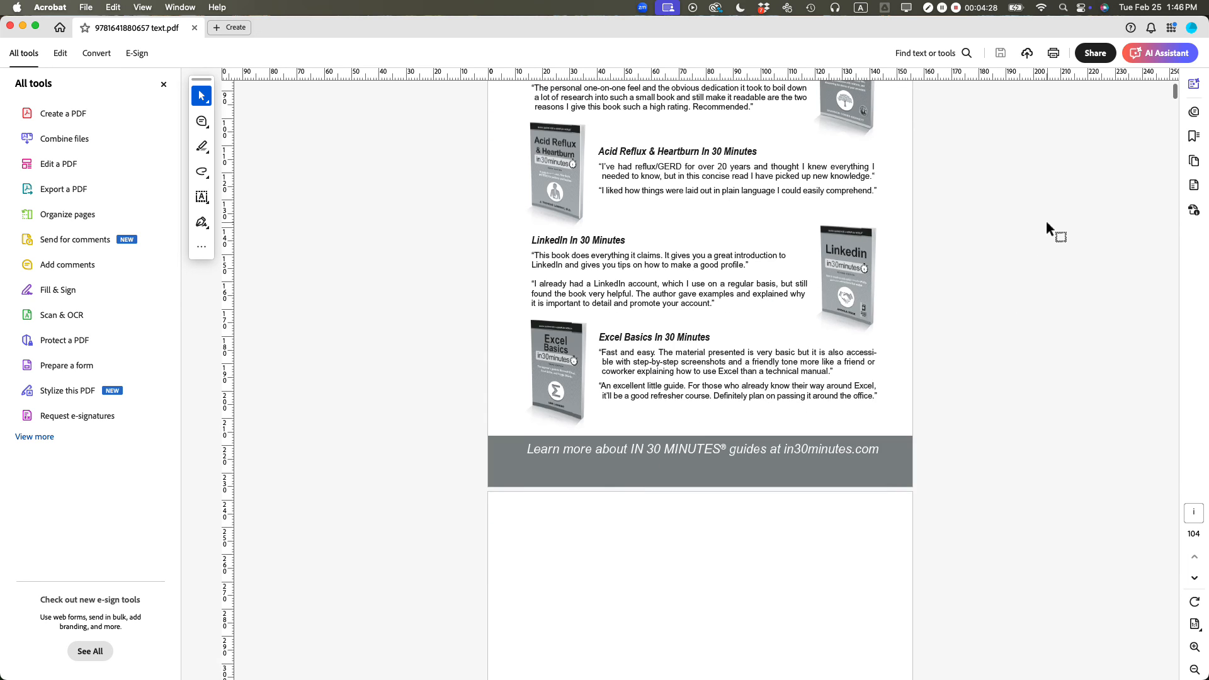
{"action": "scroll", "coordinate": [1046, 221], "scroll_direction": "down", "scroll_amount": 8}
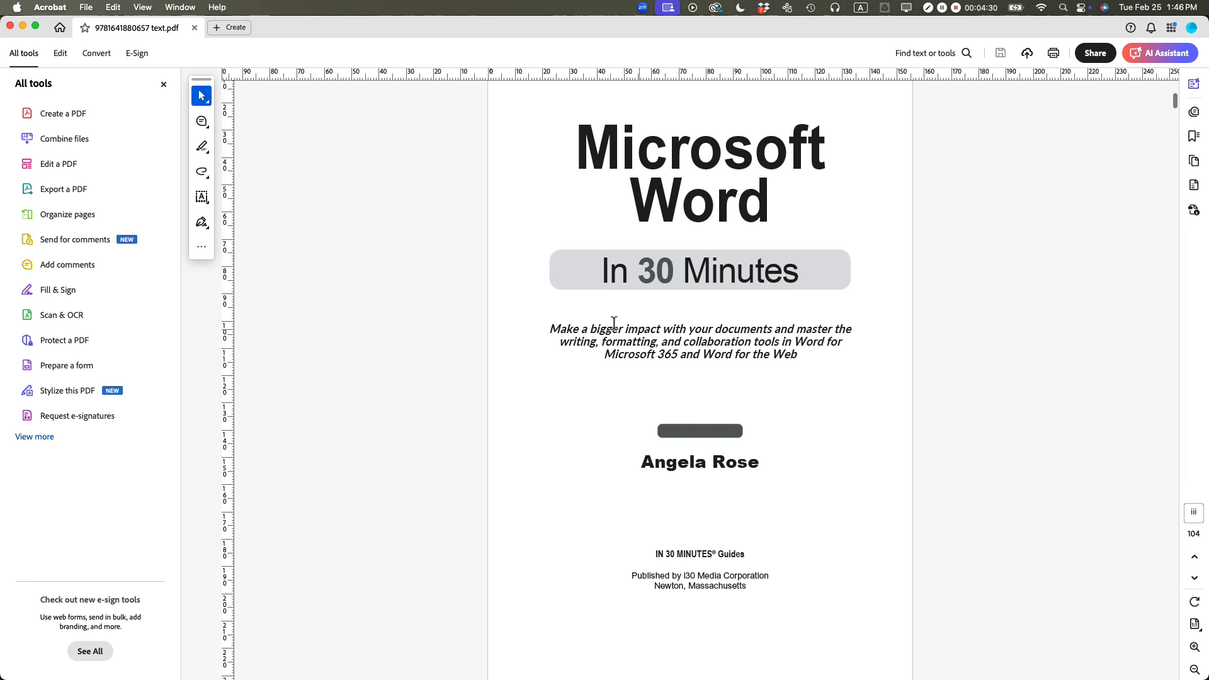